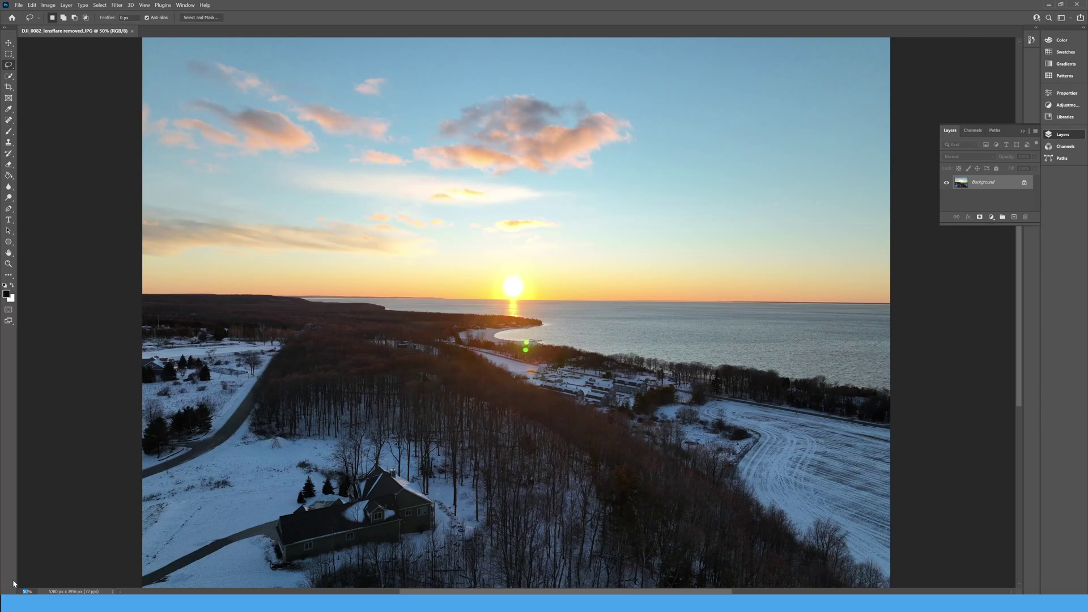
- At 270% zoom, lasso the area around both green flare dots and open Content-Aware Fill on it
text(0)
key(Return)
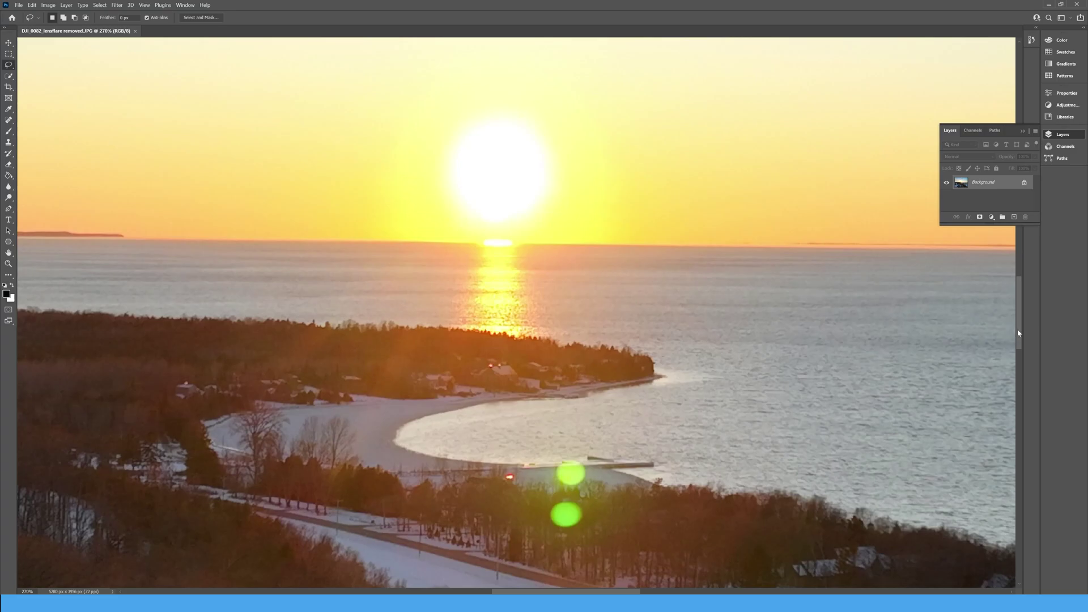
scroll(815, 383, down, 5)
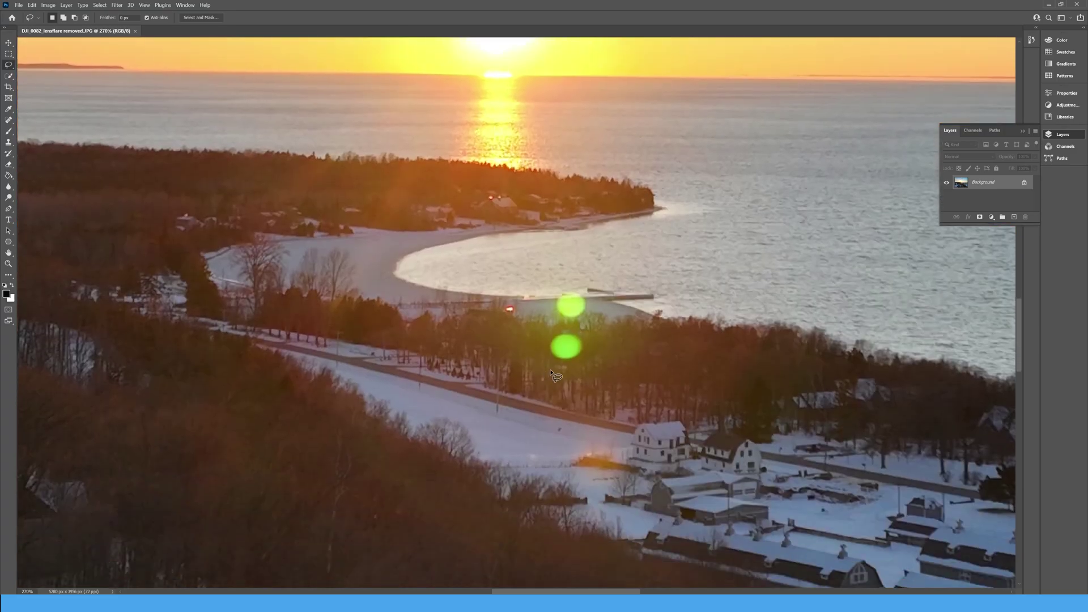
mouse_move(558, 367)
mouse_down()
mouse_move(586, 357)
mouse_move(600, 326)
mouse_move(581, 285)
mouse_move(551, 287)
mouse_move(543, 307)
mouse_move(536, 341)
mouse_move(558, 367)
mouse_up()
right_click(574, 324)
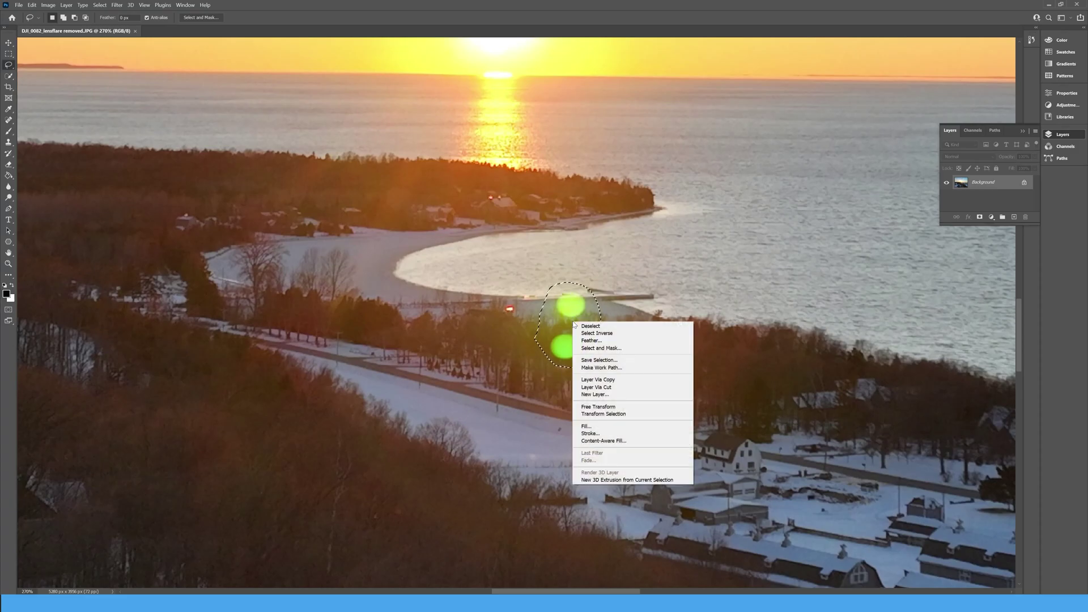
click(618, 441)
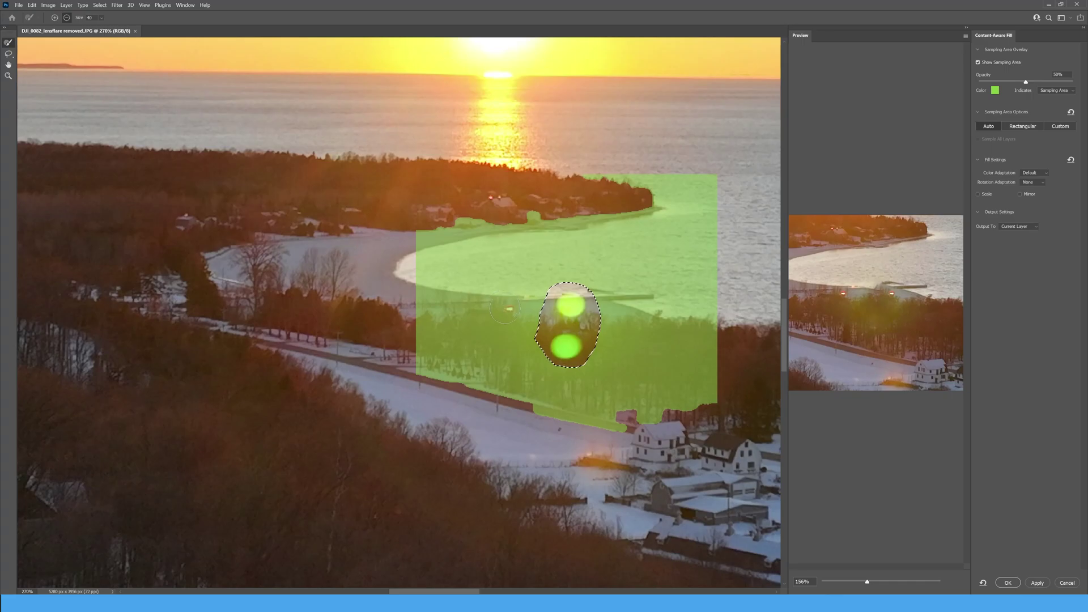
- Remove the house light, shoreline, edges and upper-left water from the sampling area, then apply the fill
click(509, 308)
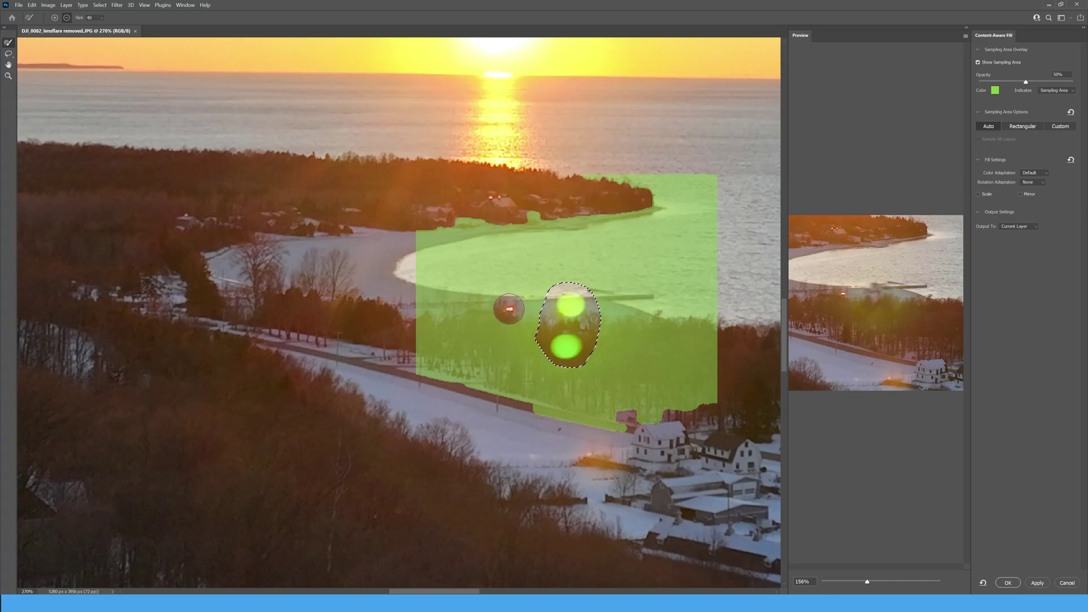
mouse_move(430, 235)
mouse_down()
mouse_move(420, 252)
mouse_move(552, 214)
mouse_move(589, 221)
mouse_move(538, 232)
mouse_move(618, 218)
mouse_move(688, 198)
mouse_move(708, 180)
mouse_move(569, 173)
mouse_up()
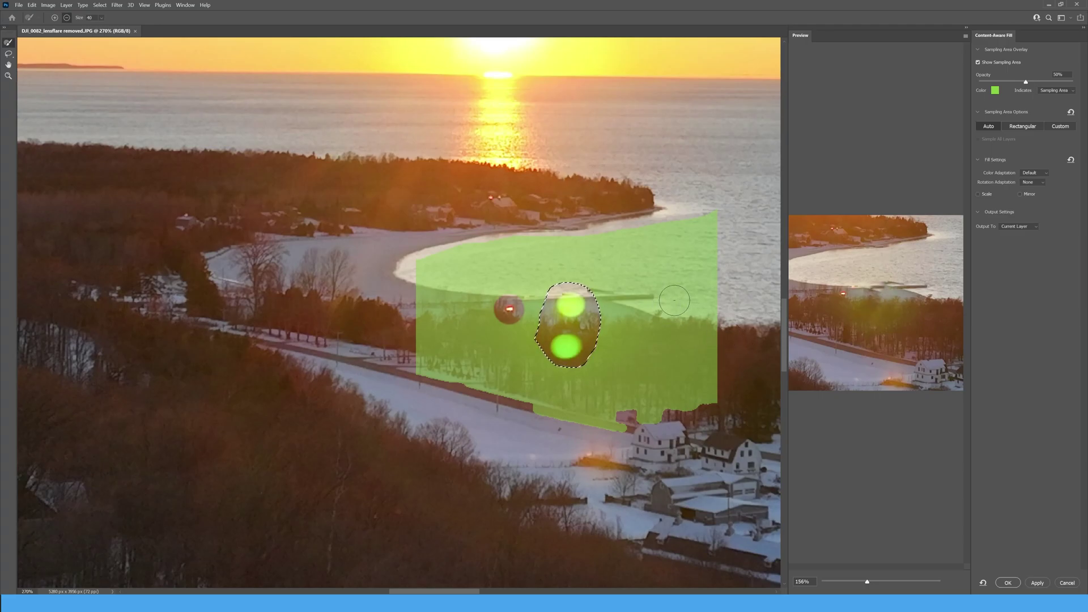
mouse_move(702, 218)
mouse_down()
mouse_move(719, 267)
mouse_move(554, 242)
mouse_move(603, 231)
mouse_move(763, 238)
mouse_move(718, 238)
mouse_up()
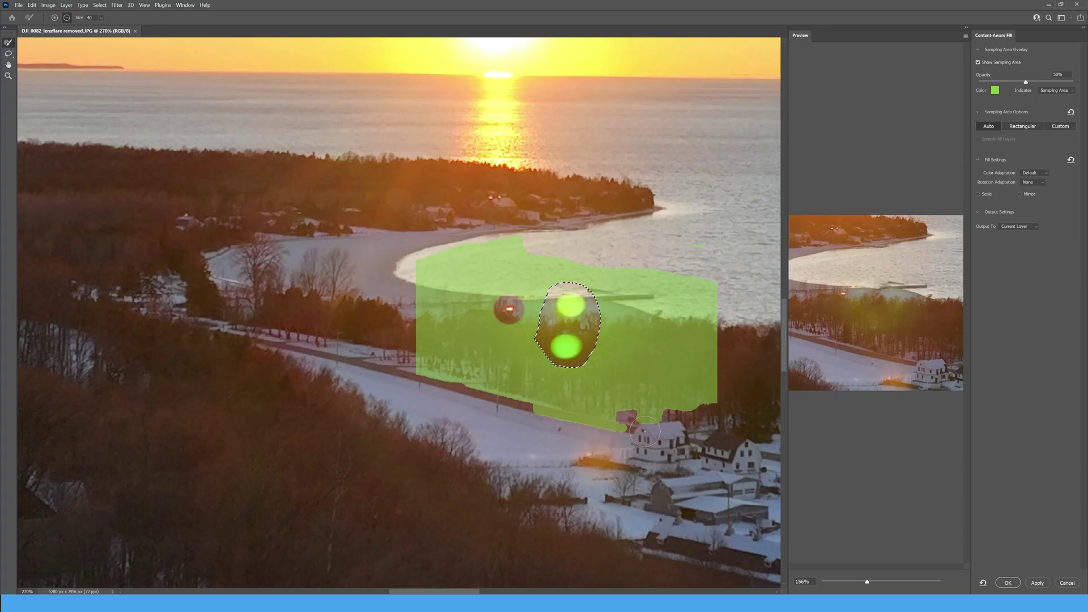
mouse_move(645, 432)
mouse_down()
mouse_move(658, 422)
mouse_move(592, 420)
mouse_move(406, 359)
mouse_up()
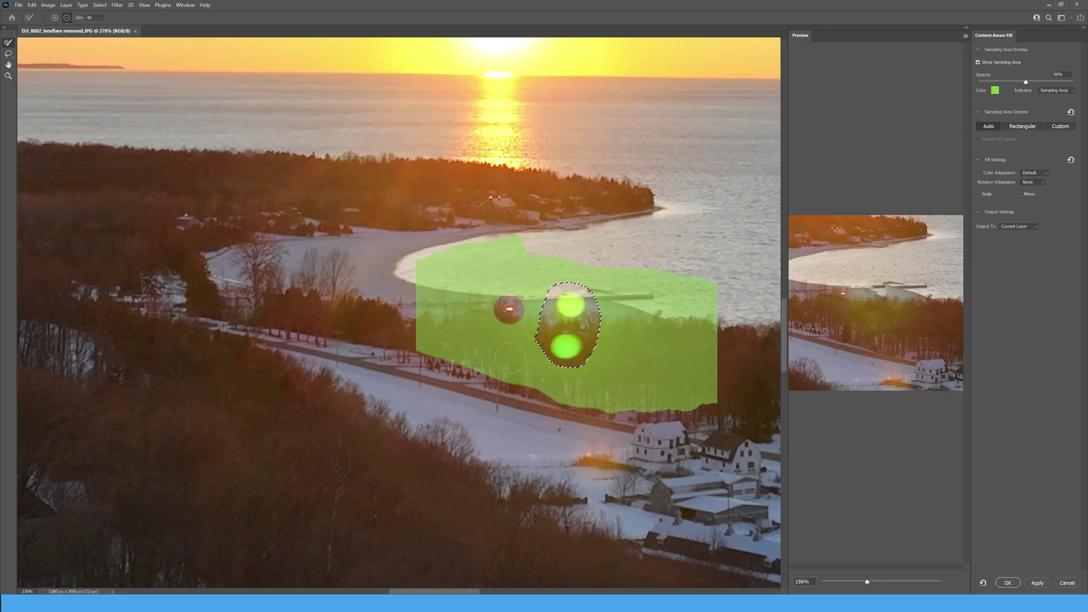
scroll(574, 309, up, 1)
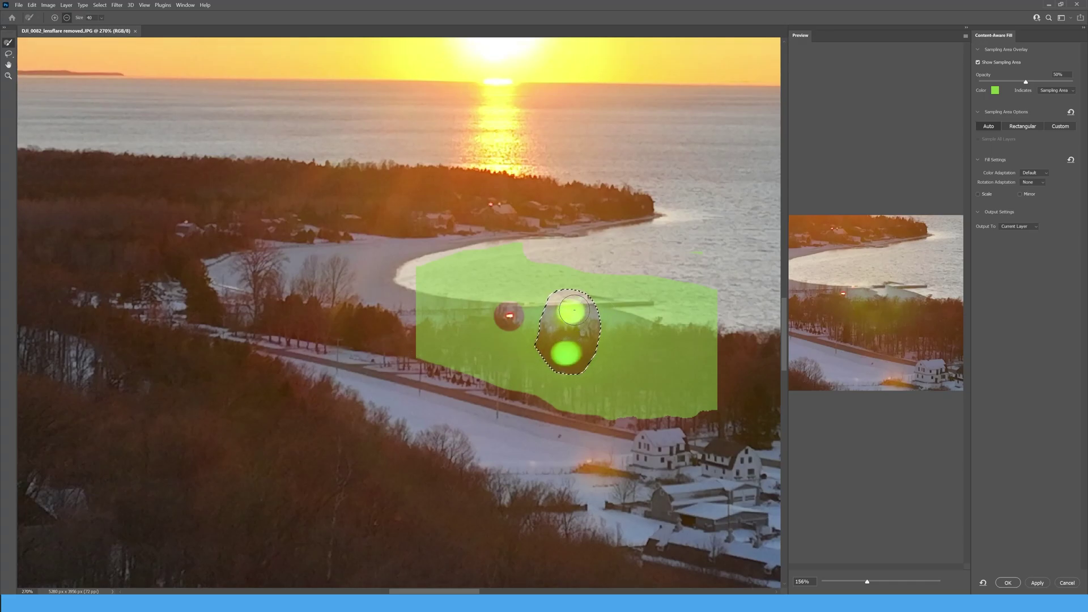
mouse_move(536, 264)
mouse_down()
mouse_move(493, 250)
mouse_move(391, 280)
mouse_move(460, 279)
mouse_move(415, 316)
mouse_move(432, 345)
mouse_up()
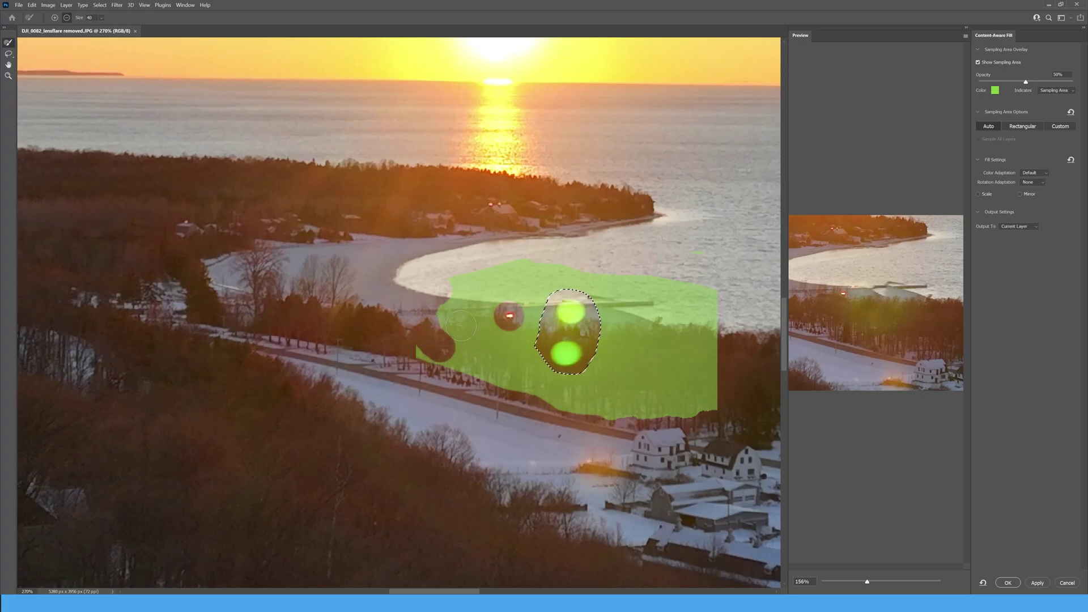
click(1035, 584)
click(1007, 584)
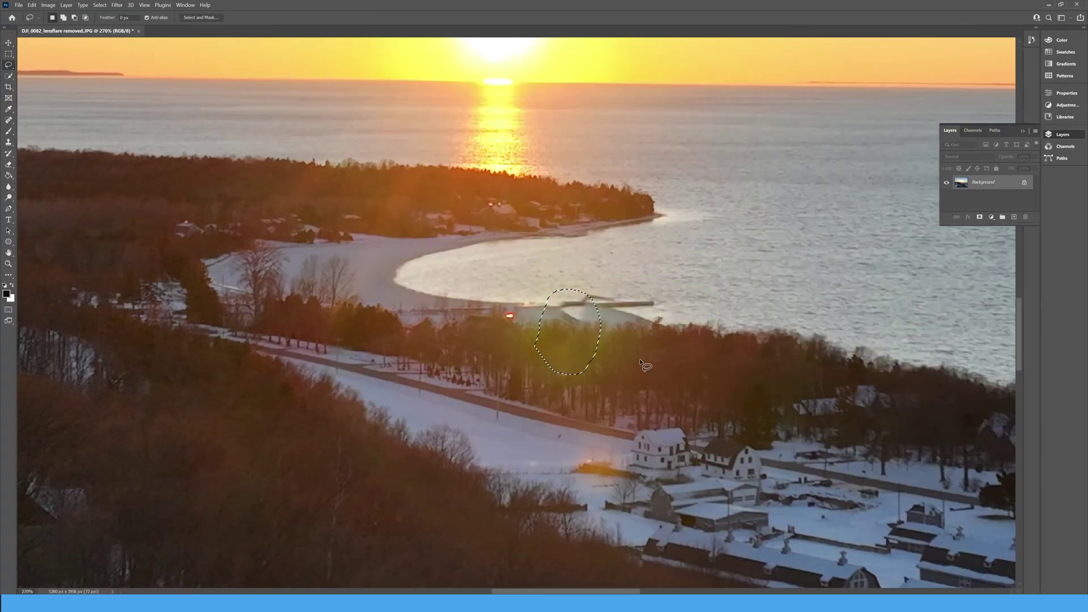
- Zoom the photo to 300% and deselect the area around the filled patch
scroll(638, 361, up, 1)
scroll(637, 361, up, 1)
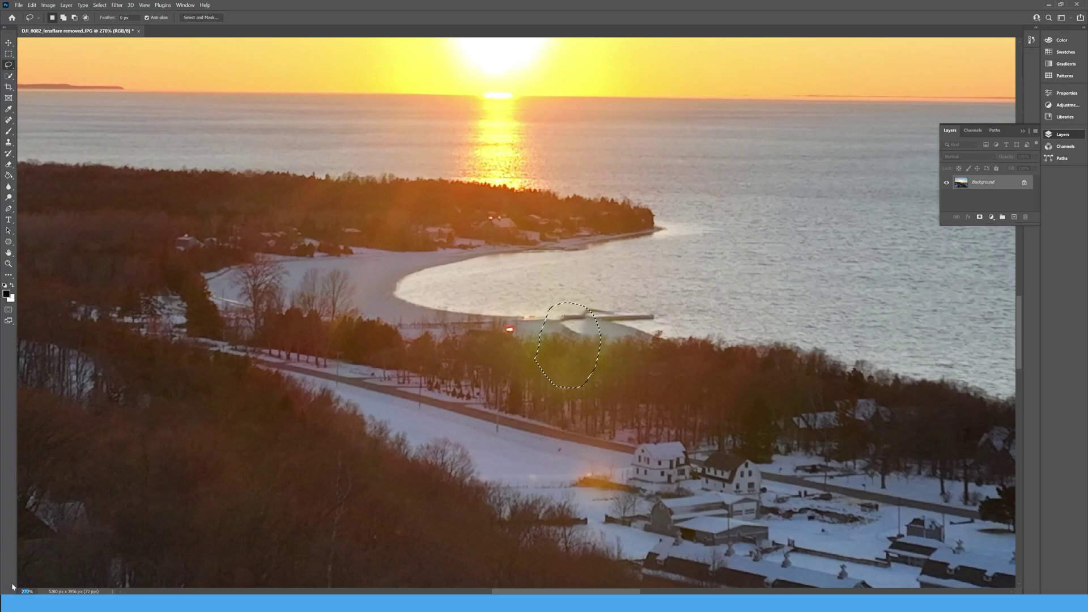
key(Return)
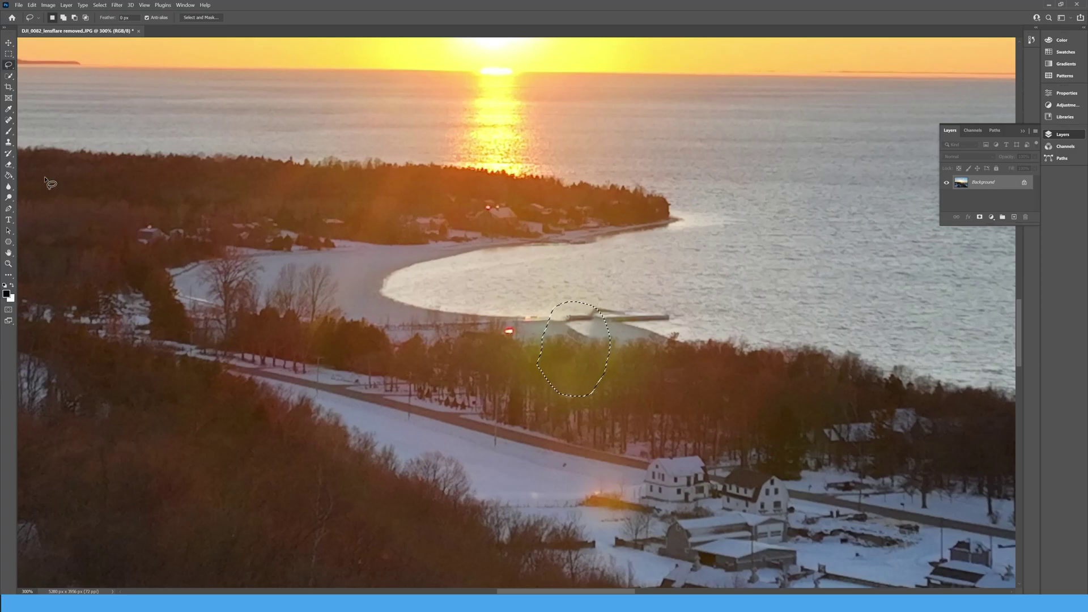
click(8, 143)
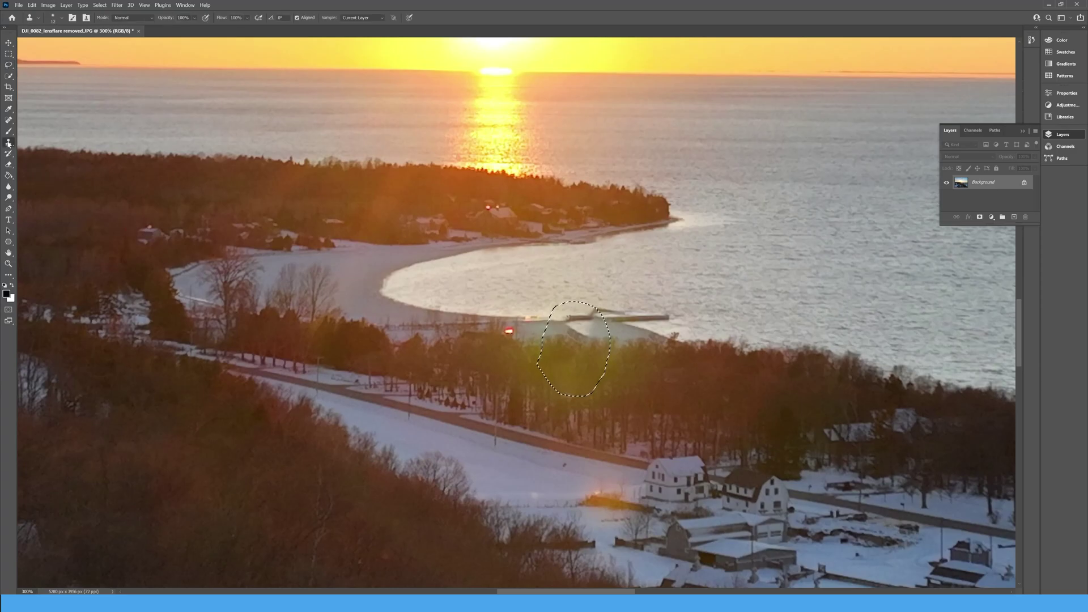
click(9, 65)
right_click(283, 208)
click(283, 208)
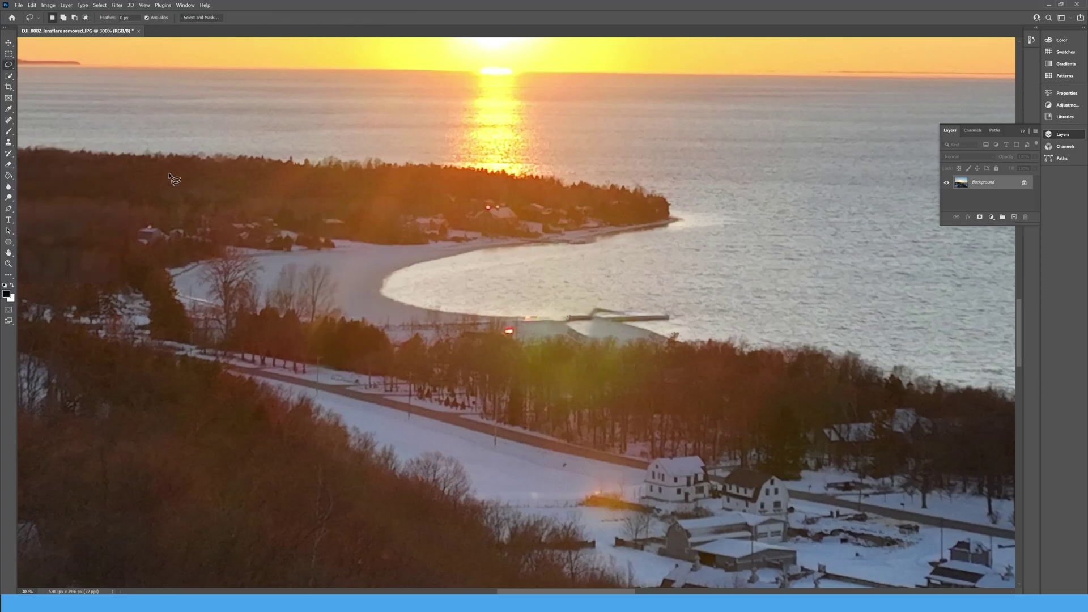
- Clone Stamp the pier's dark deck over the blurred patch, then fit the whole photo in view
click(8, 143)
click(9, 142)
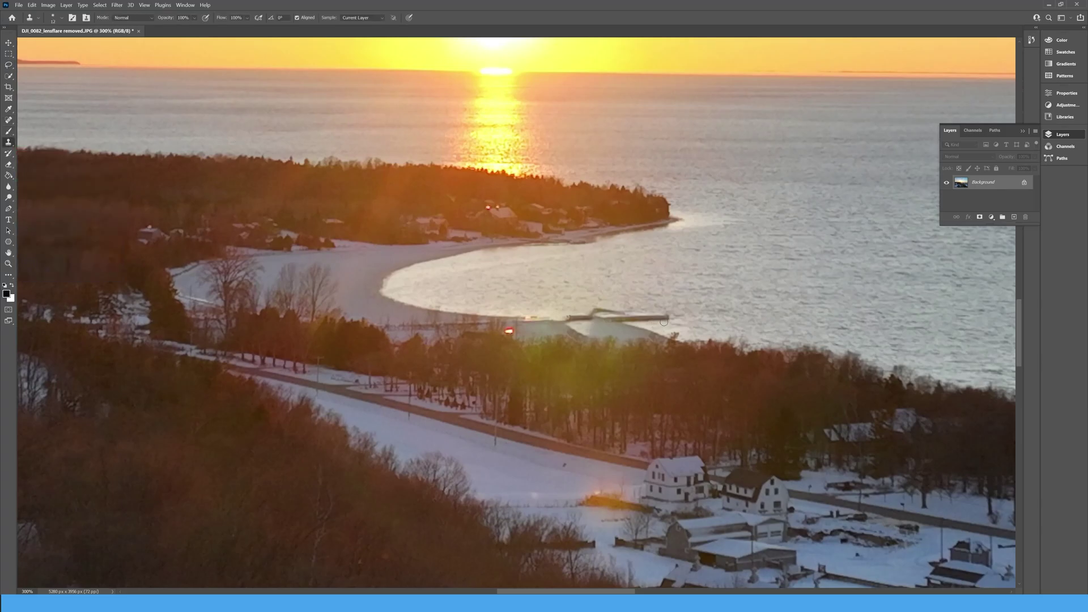
scroll(664, 321, up, 1)
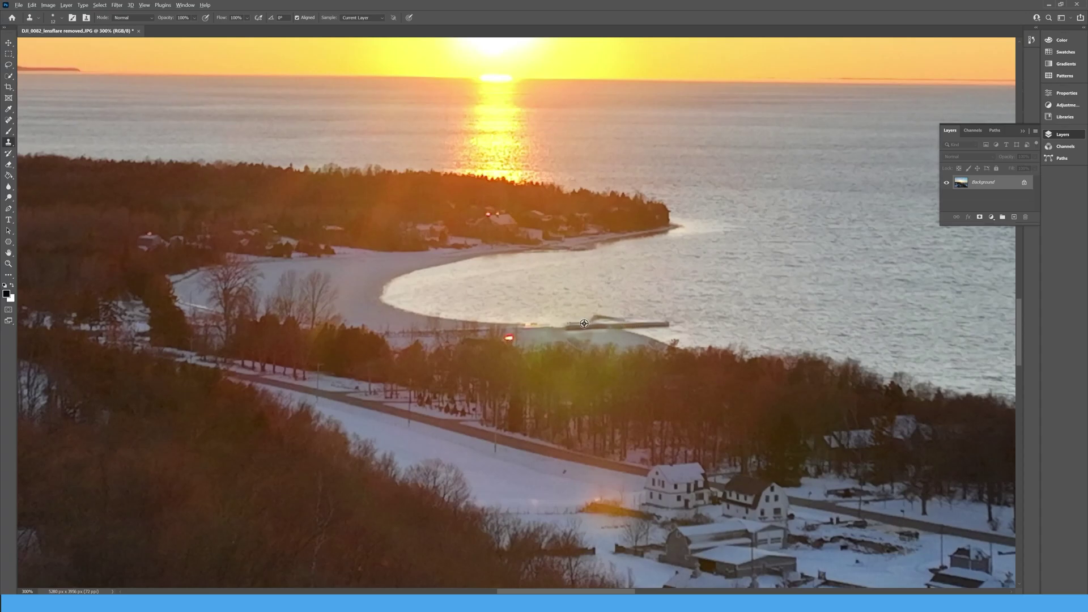
alt+click(650, 323)
drag(583, 324, 528, 328)
alt+click(661, 323)
drag(533, 333, 525, 334)
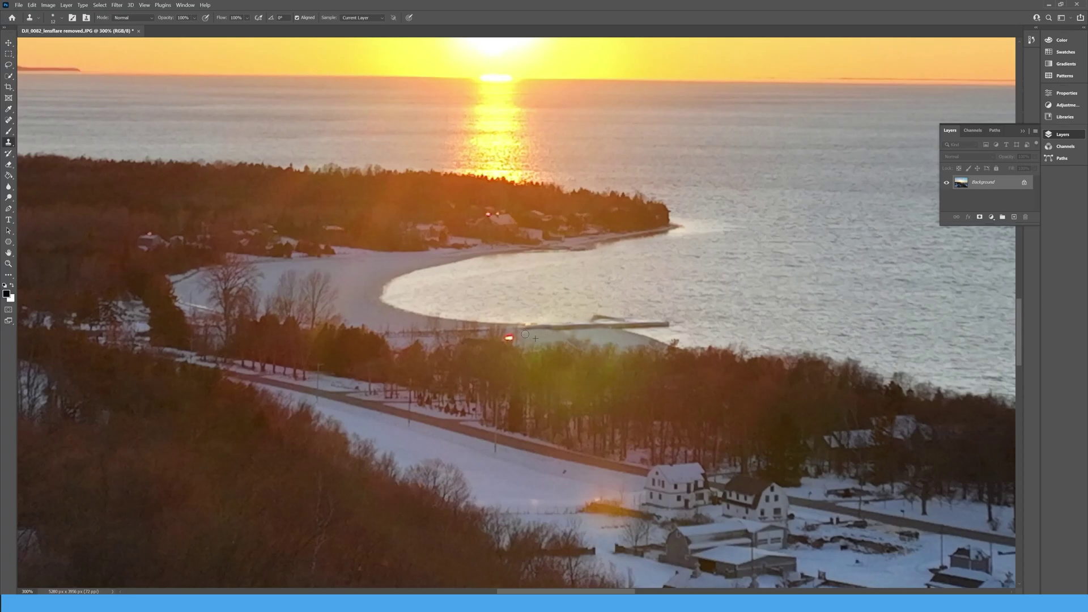
alt+click(608, 335)
key(Return)
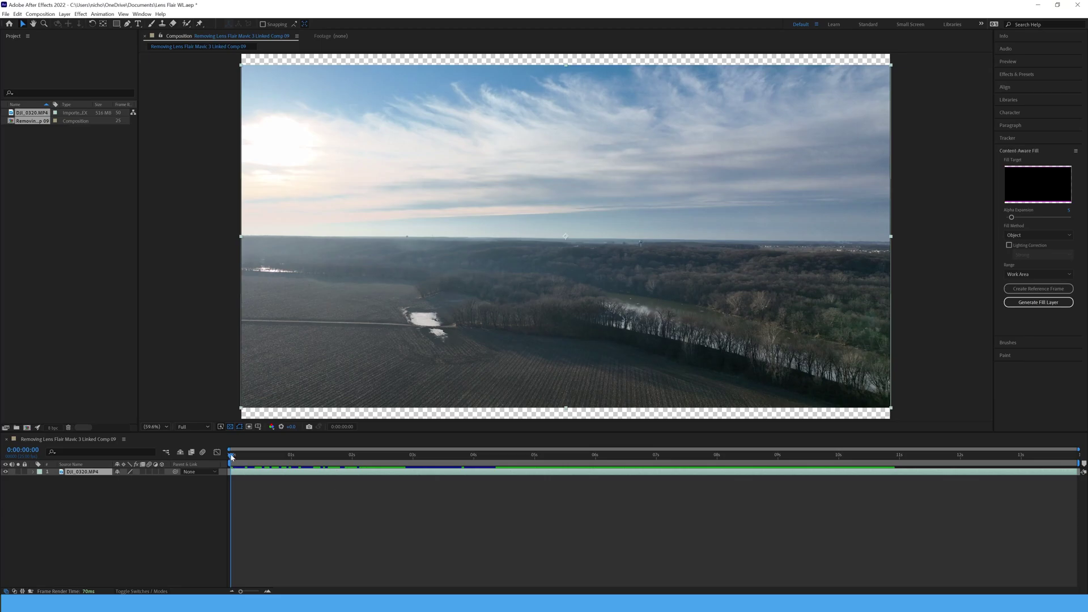
- Move to a later frame and navigate the zoomed viewer to find the green flare dot
drag(232, 459, 377, 455)
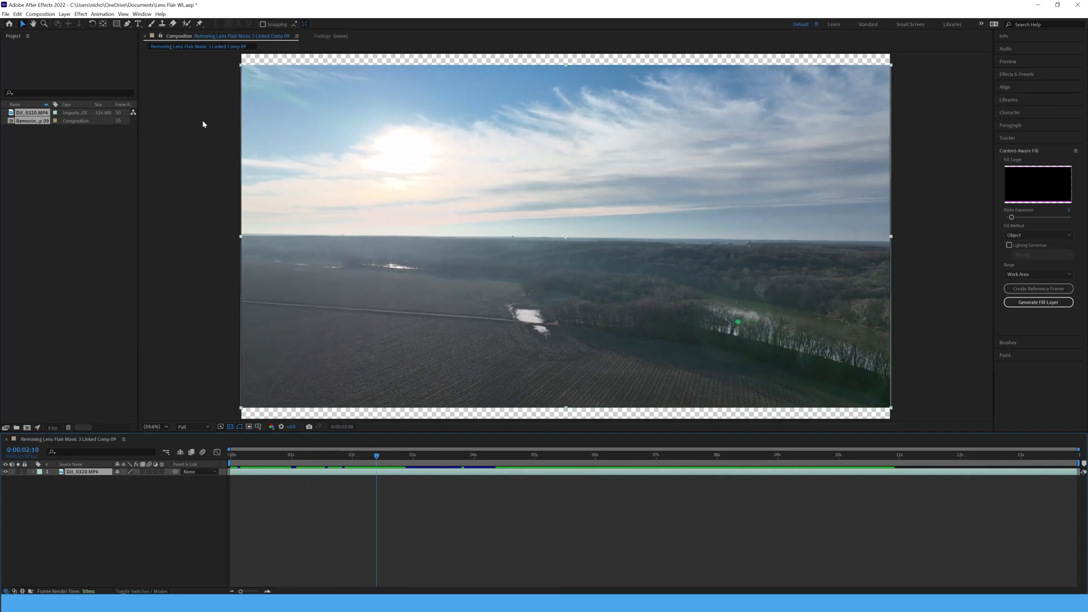
click(117, 24)
key(q)
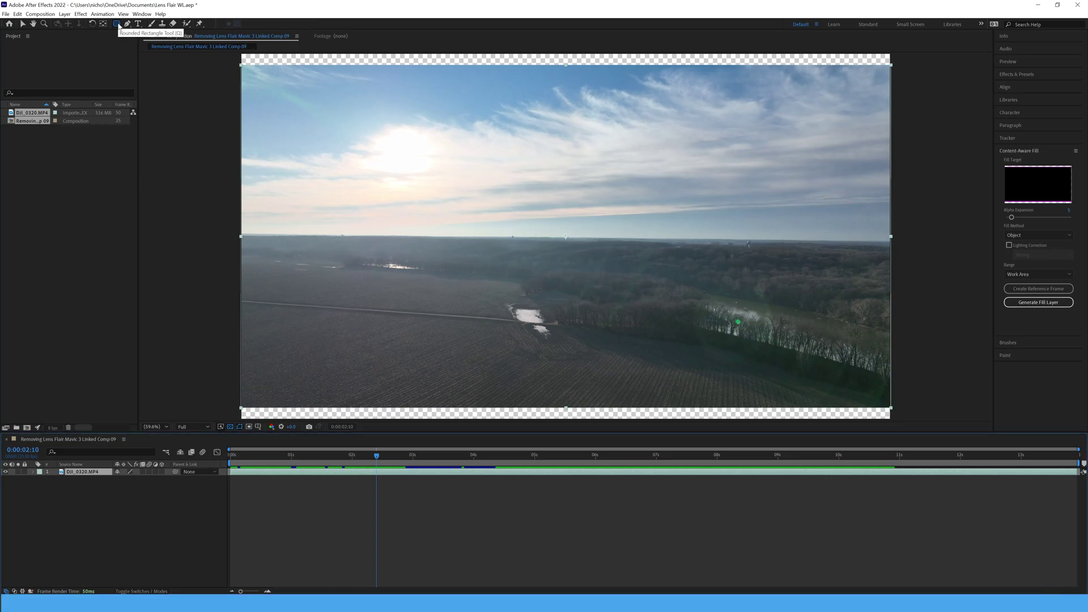
key(q)
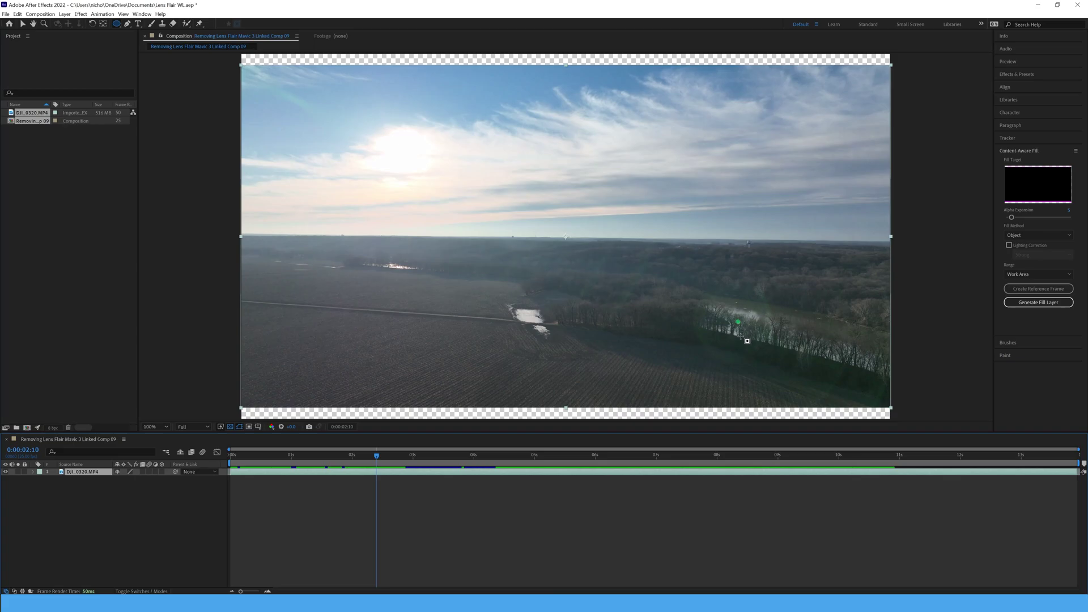
key(period)
key(period)
key(period)
key(period)
key(period)
key(h)
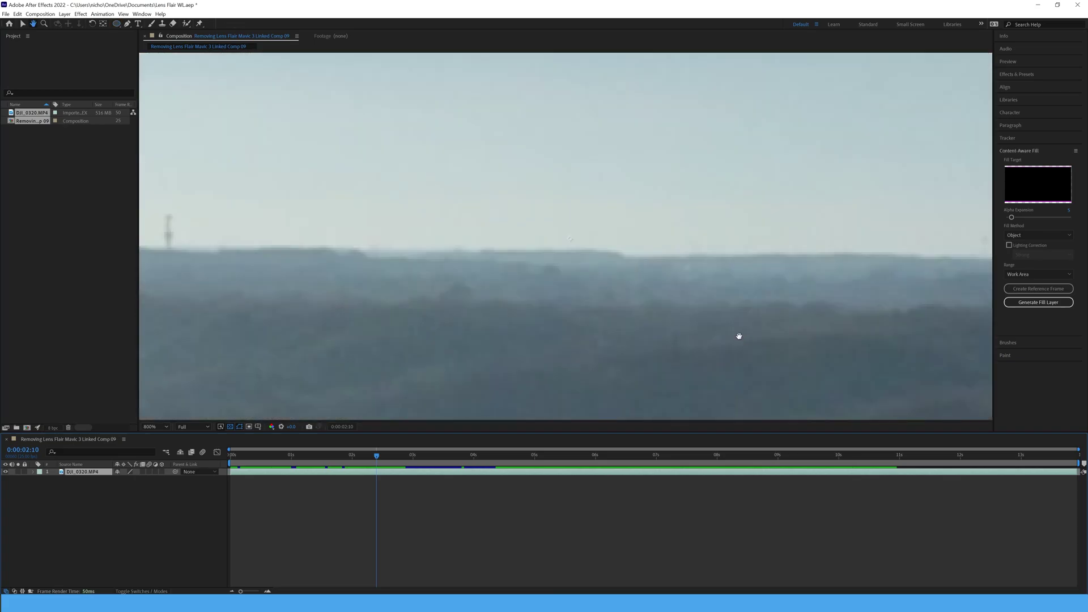
drag(740, 335, 611, 125)
drag(764, 309, 604, 63)
key(comma)
key(shift+slash)
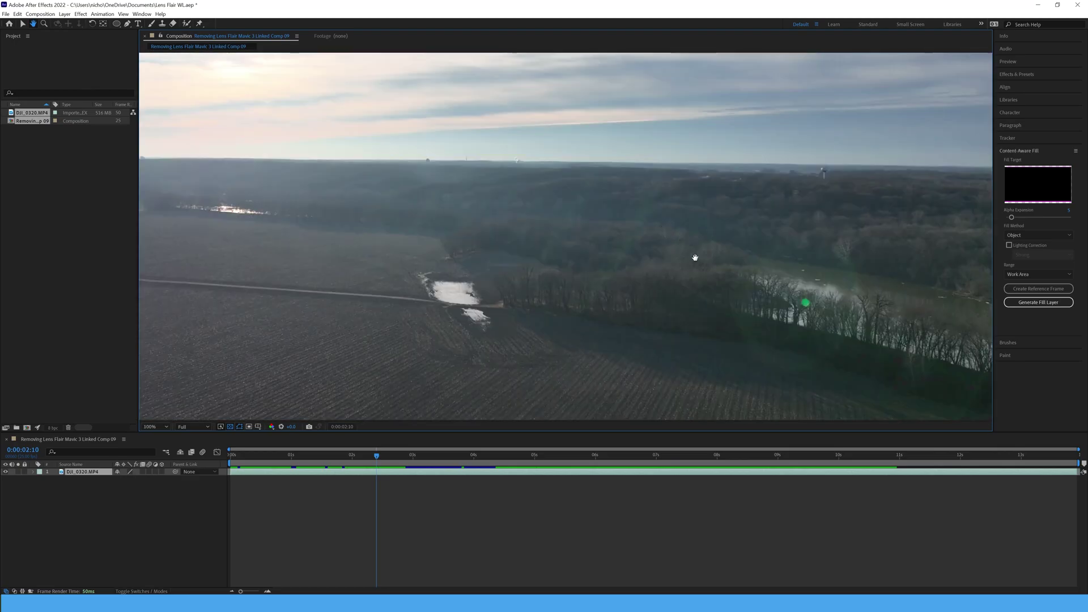
key(period)
key(period)
- Zoom to 800% on the green flare dot and draw an elliptical mask around it
drag(838, 338, 668, 249)
key(period)
key(period)
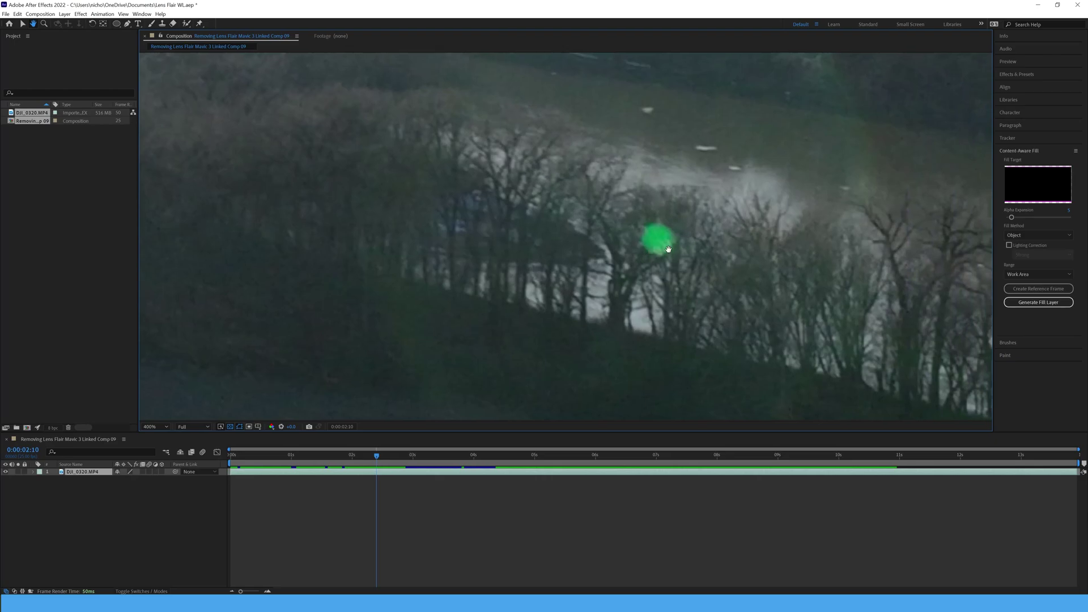
key(period)
drag(747, 252, 682, 256)
key(q)
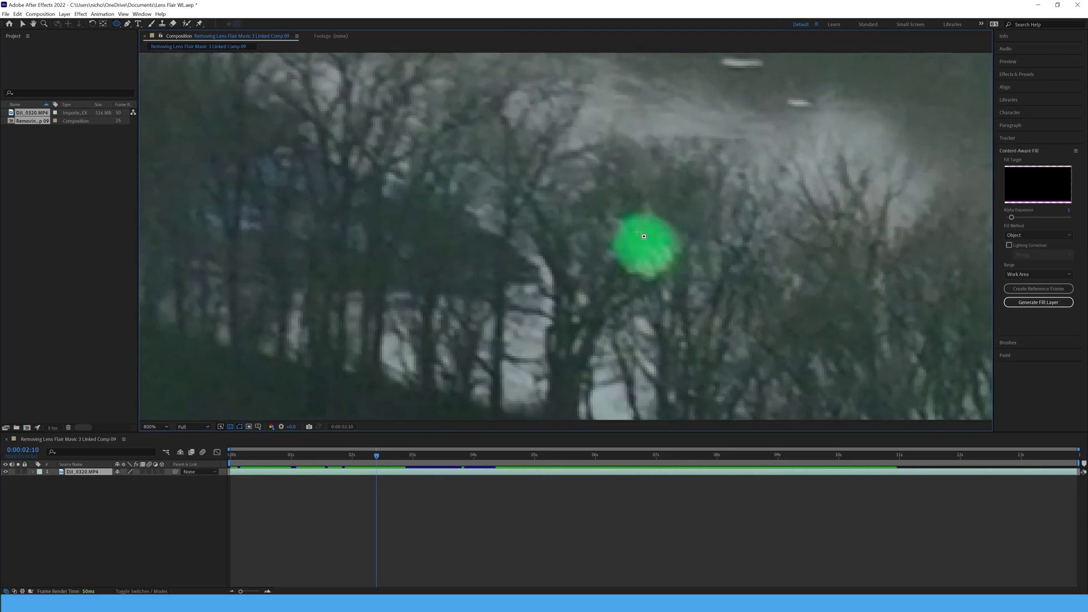
click(590, 191)
drag(589, 192, 709, 303)
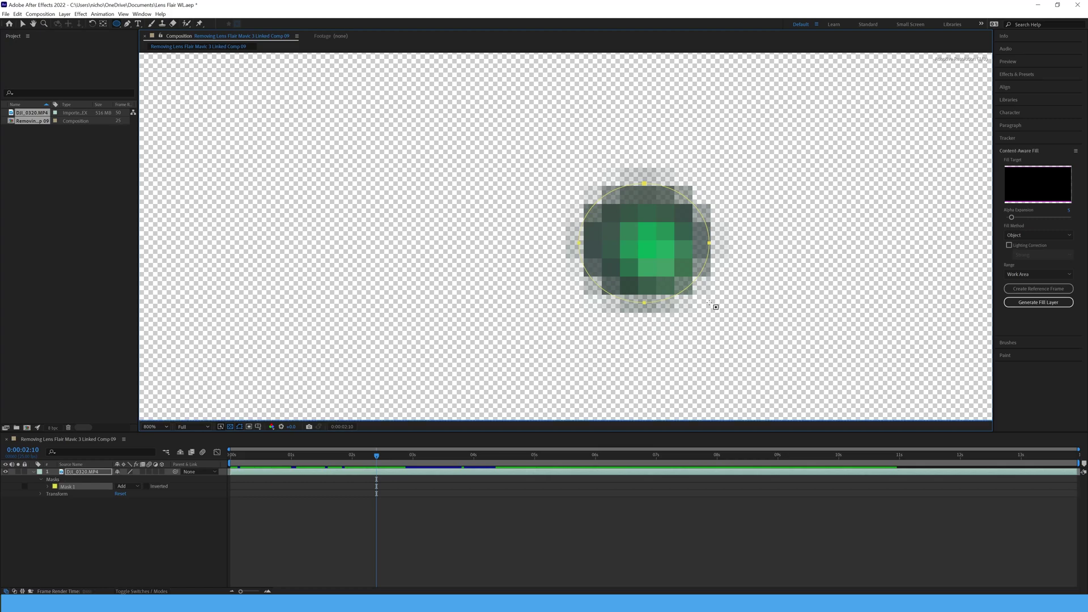
- Set Mask 1's mode to None and start tracking it with Position, Scale & Rotation
click(192, 471)
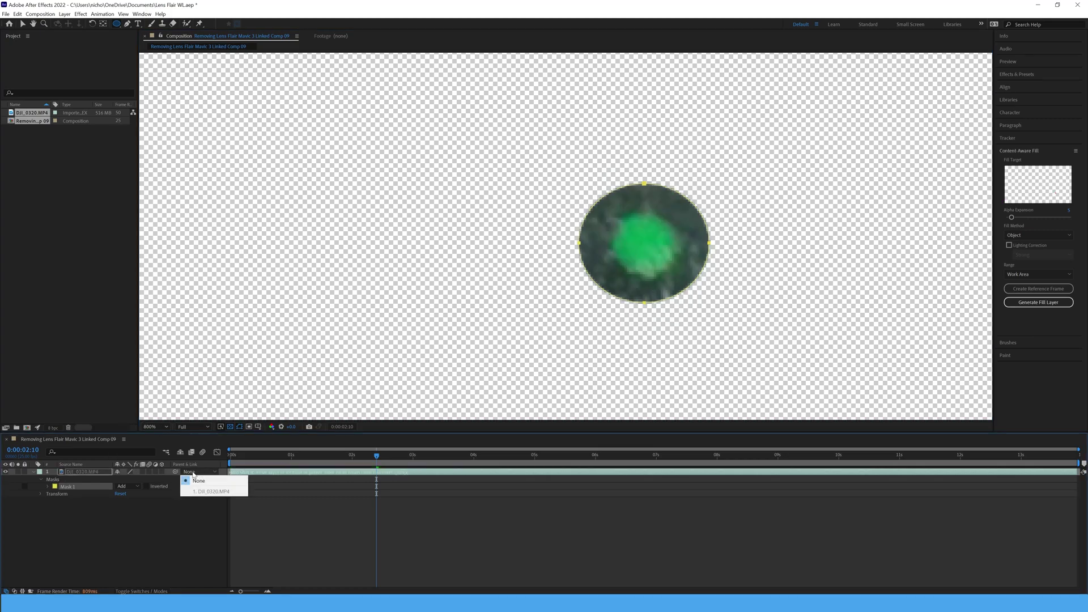
click(135, 486)
click(154, 488)
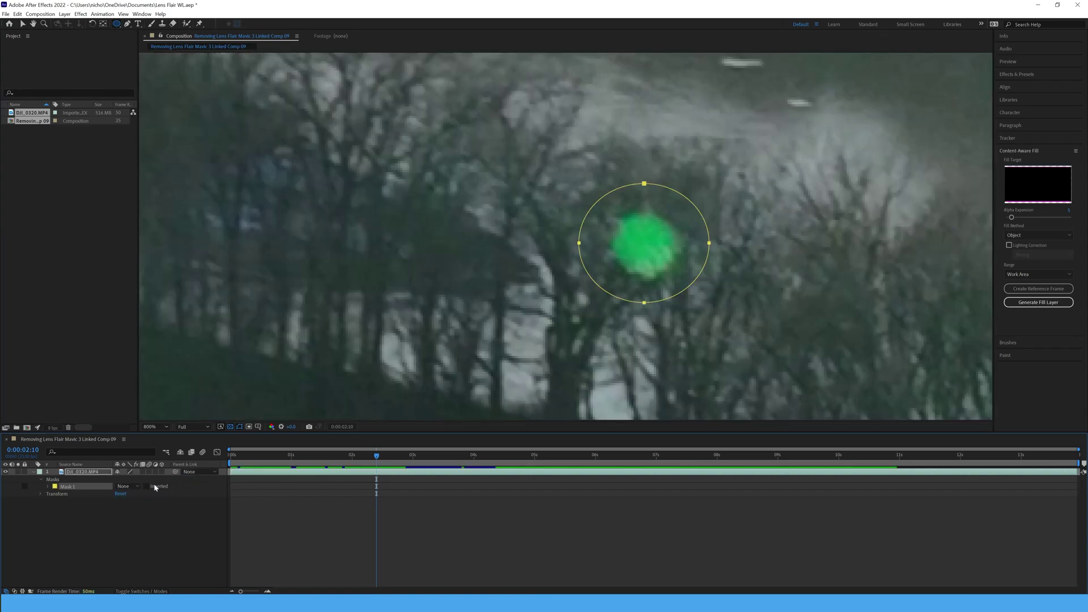
key(comma)
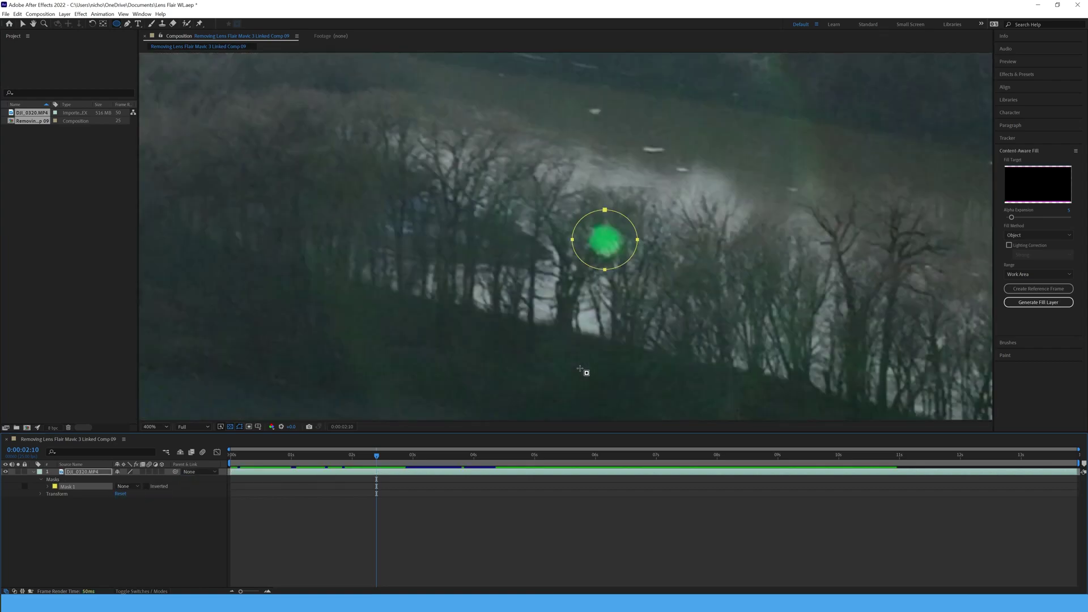
right_click(67, 486)
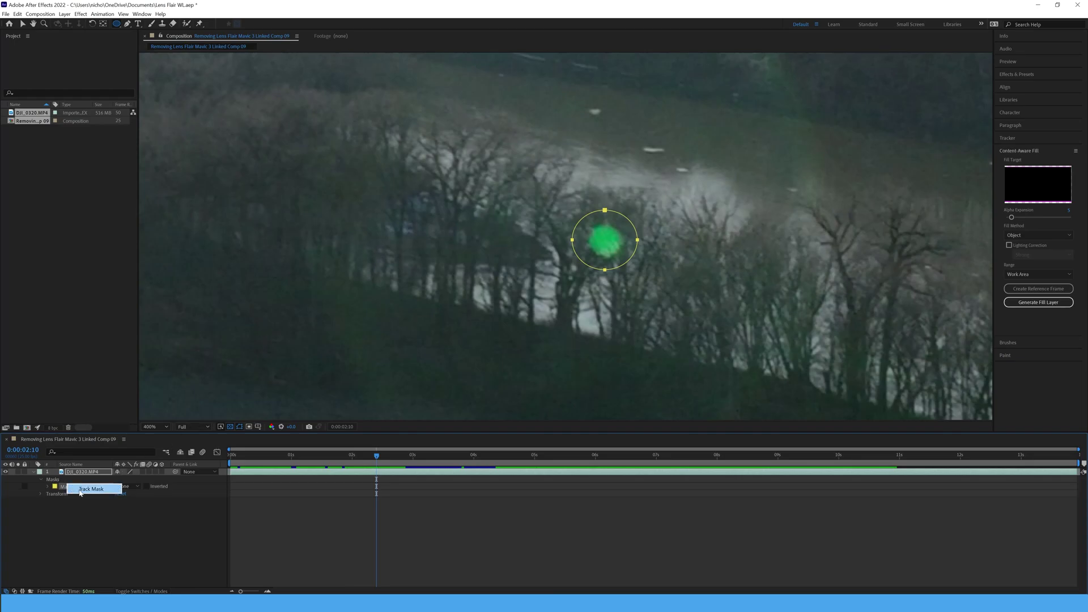
click(85, 490)
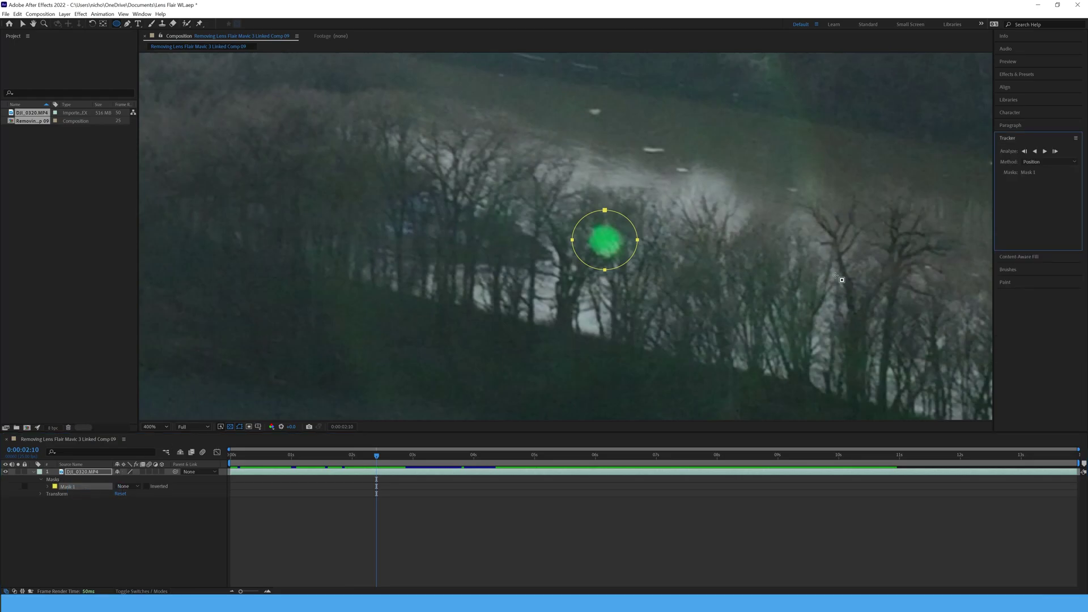
click(1054, 152)
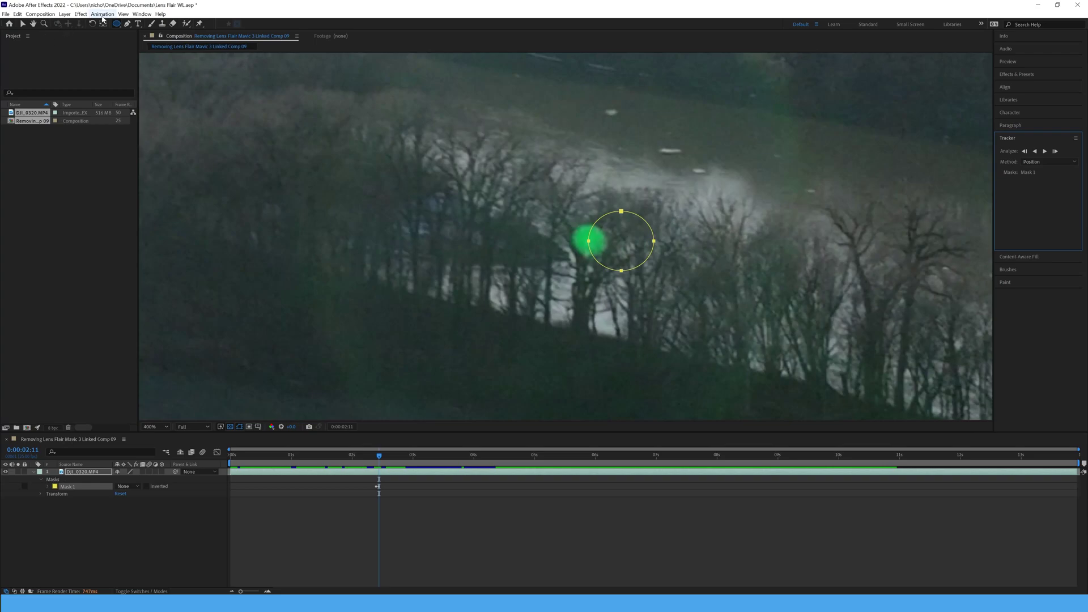
click(22, 23)
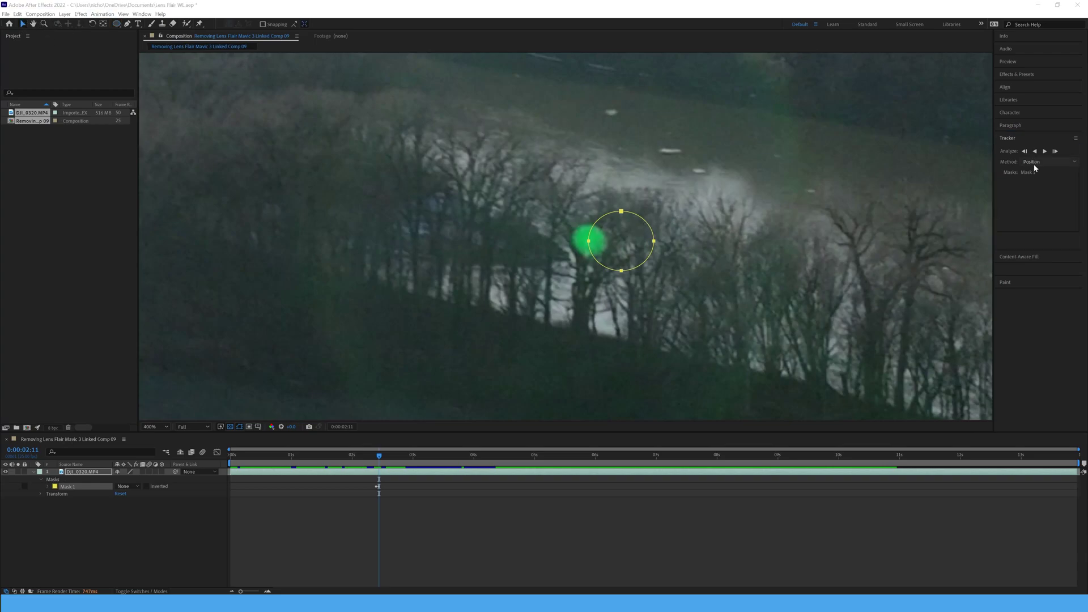
click(1048, 161)
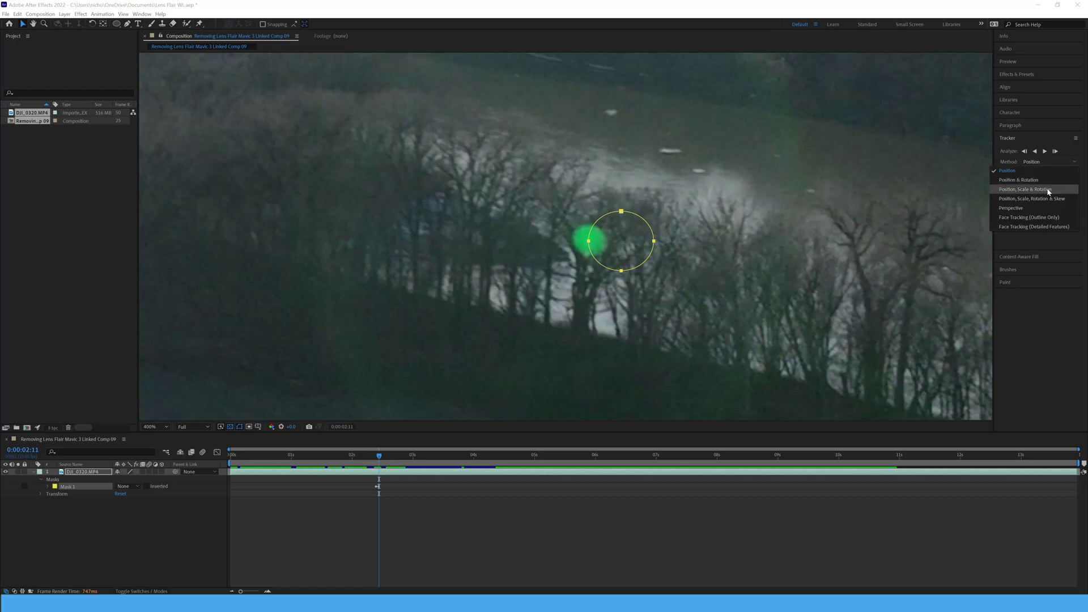
click(1048, 189)
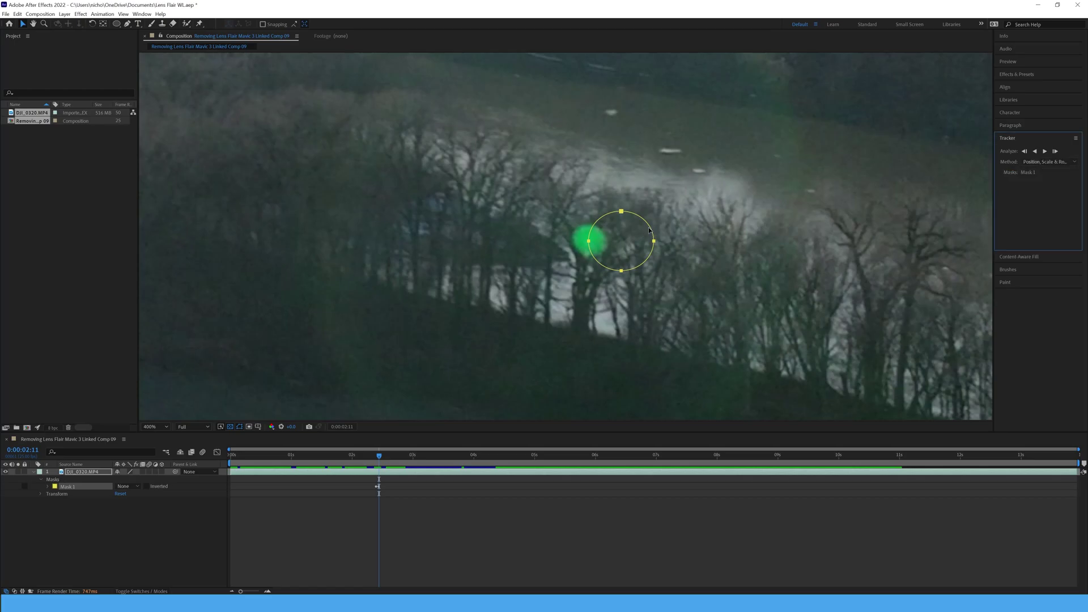
- Track the mask forward frame by frame, recentring it on the green dot, then run it to 4:08
drag(650, 229, 615, 230)
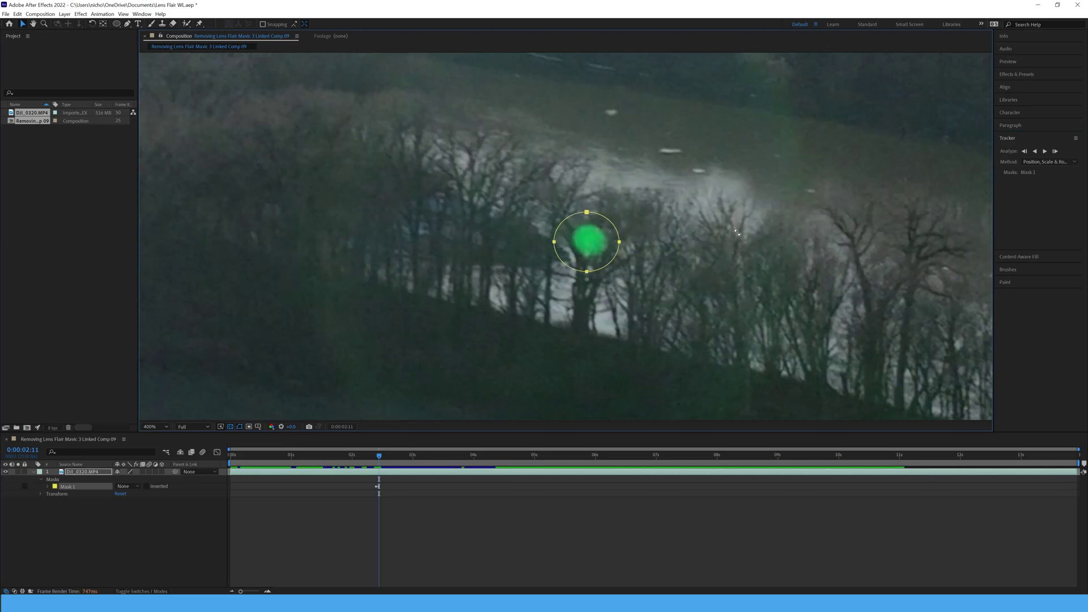
click(1055, 152)
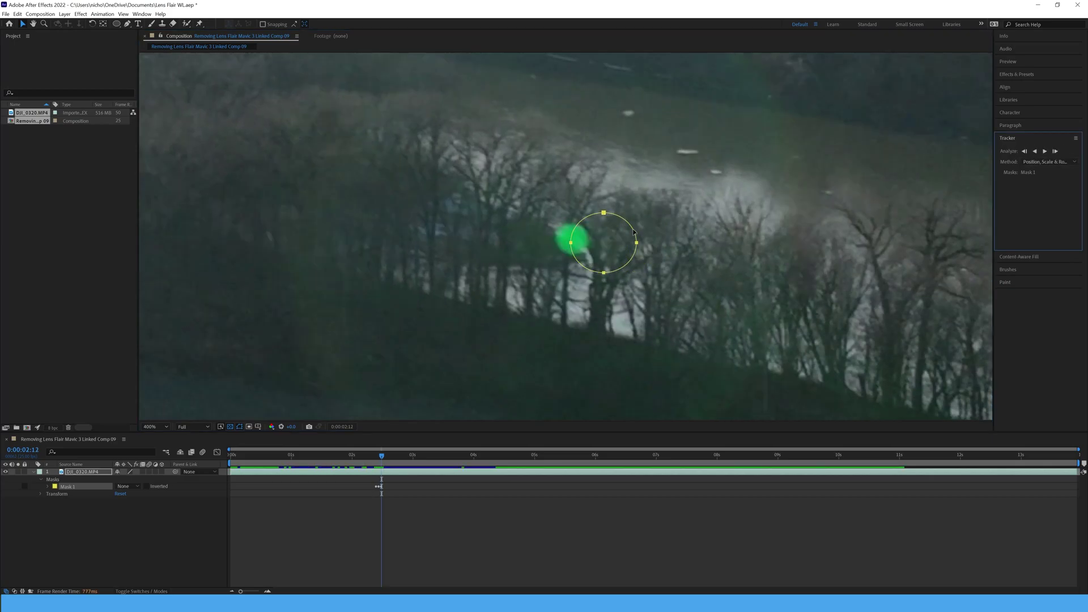
drag(633, 231, 604, 226)
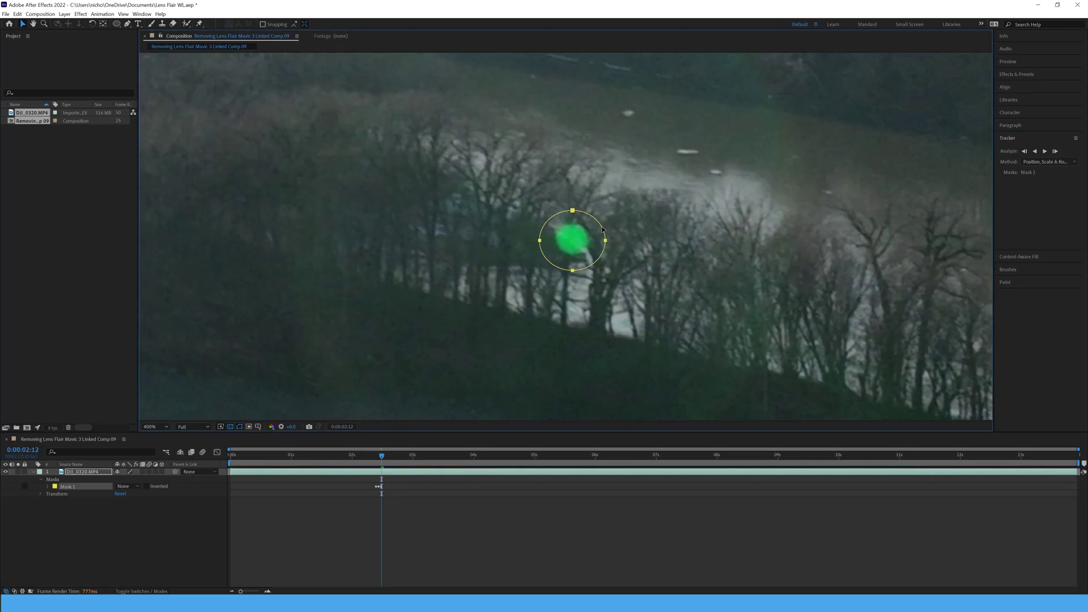
click(1055, 152)
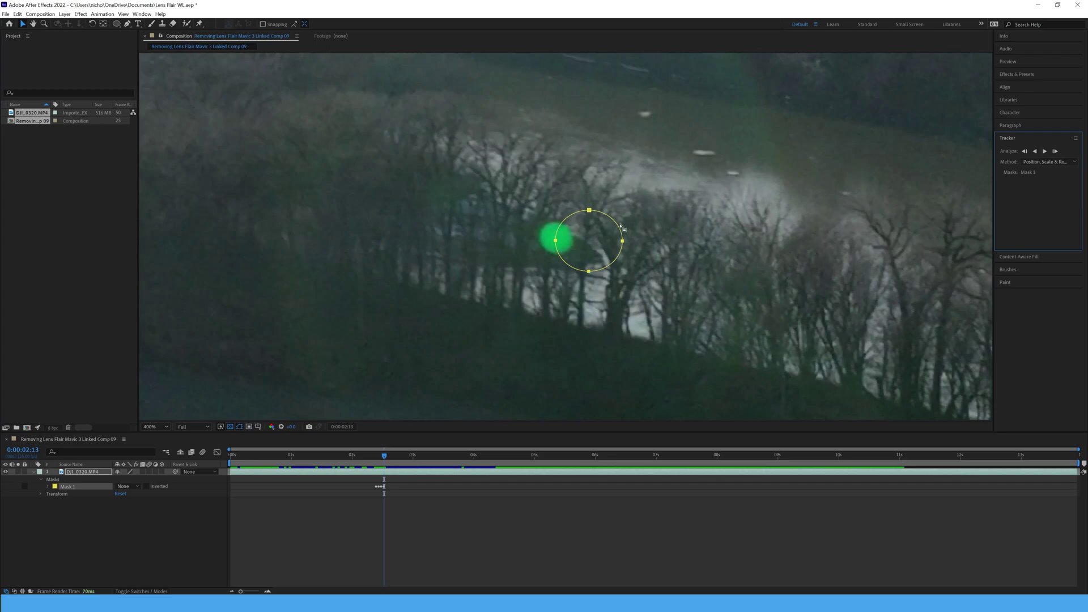
drag(618, 227, 586, 224)
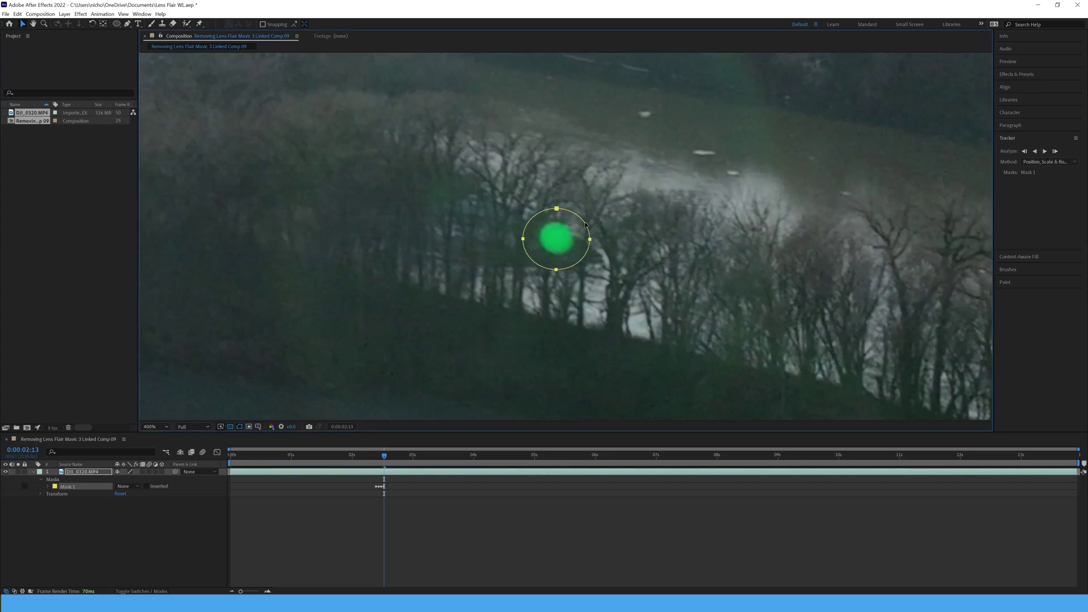
click(1059, 152)
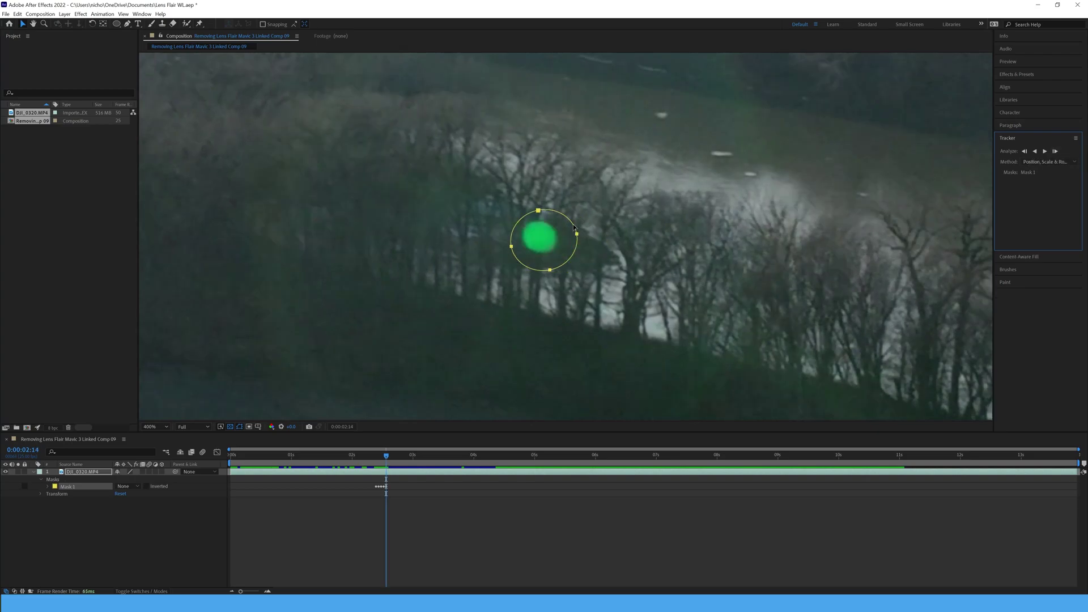
drag(574, 227, 569, 226)
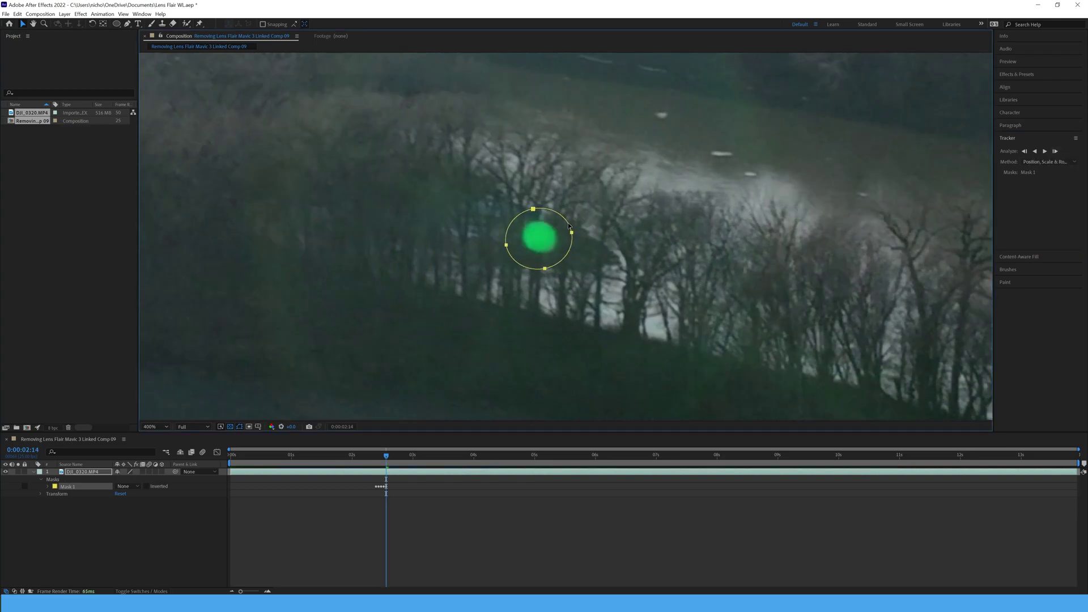
click(1055, 152)
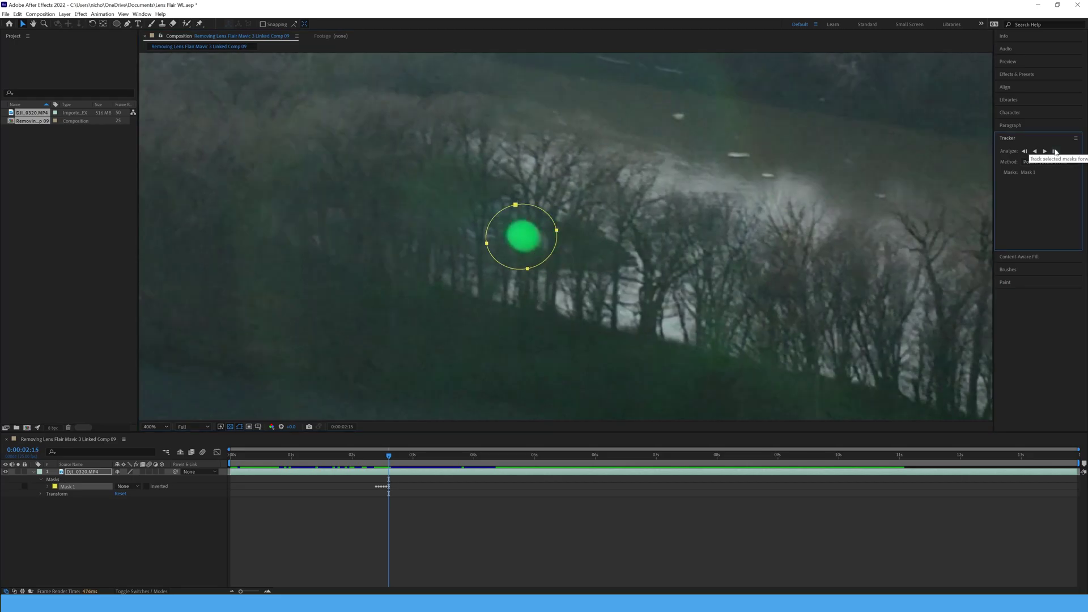
click(1054, 152)
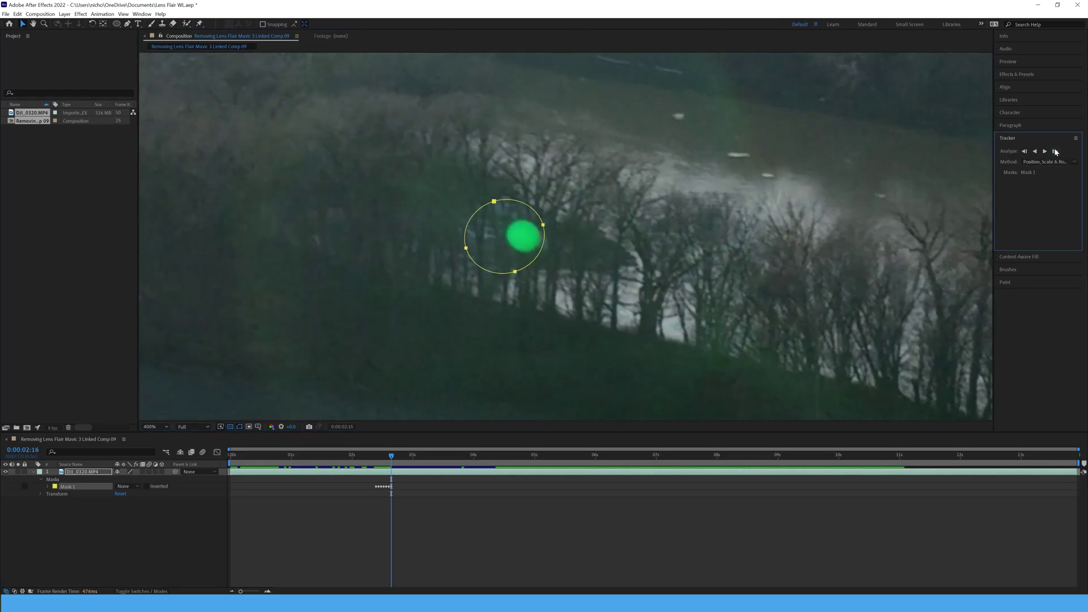
click(1055, 152)
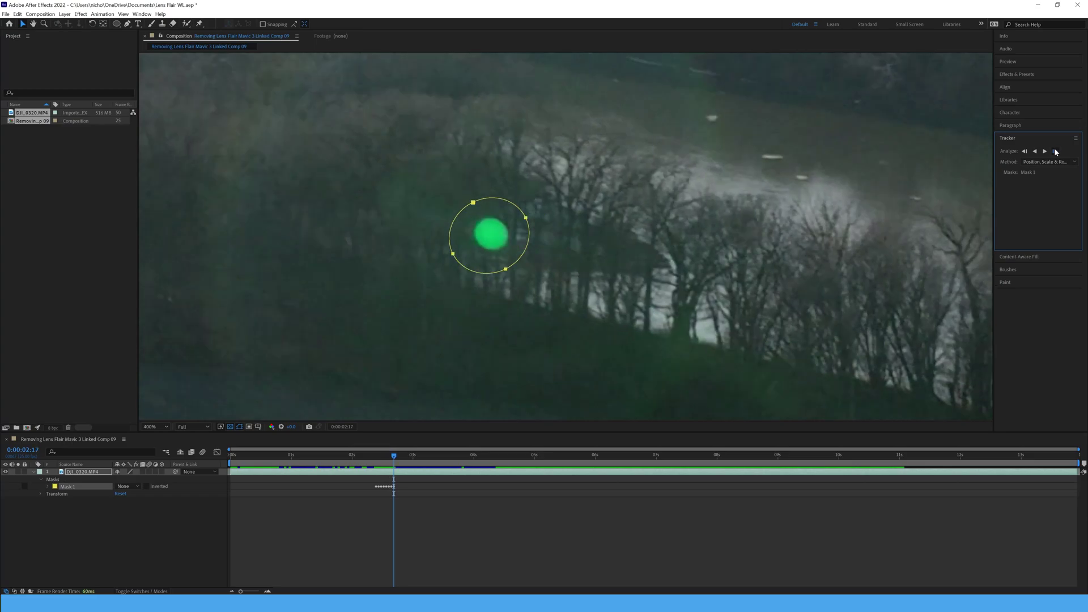
click(1055, 151)
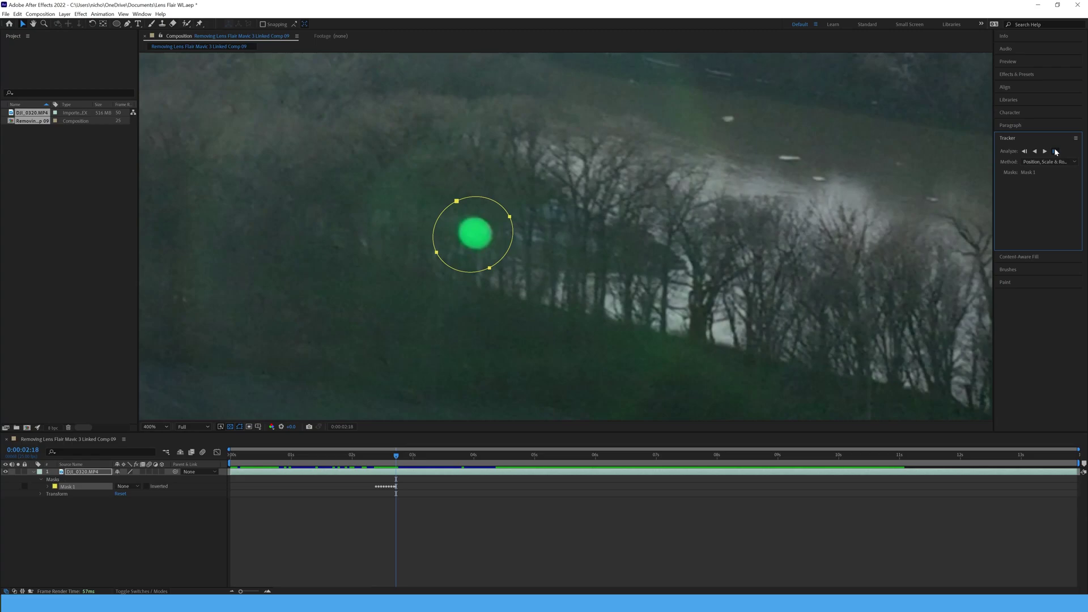
click(1054, 152)
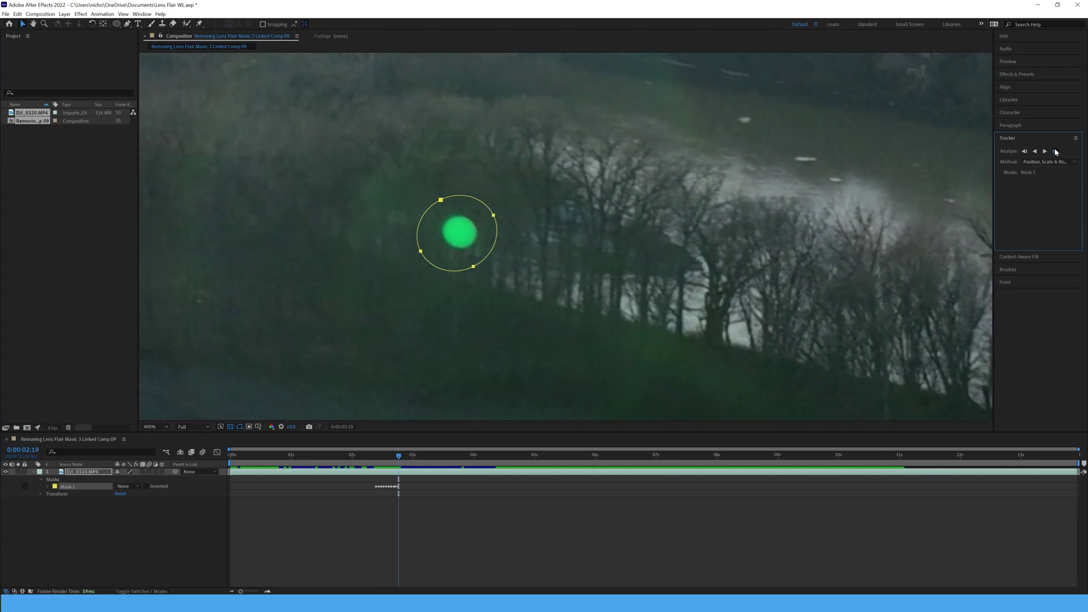
click(1055, 152)
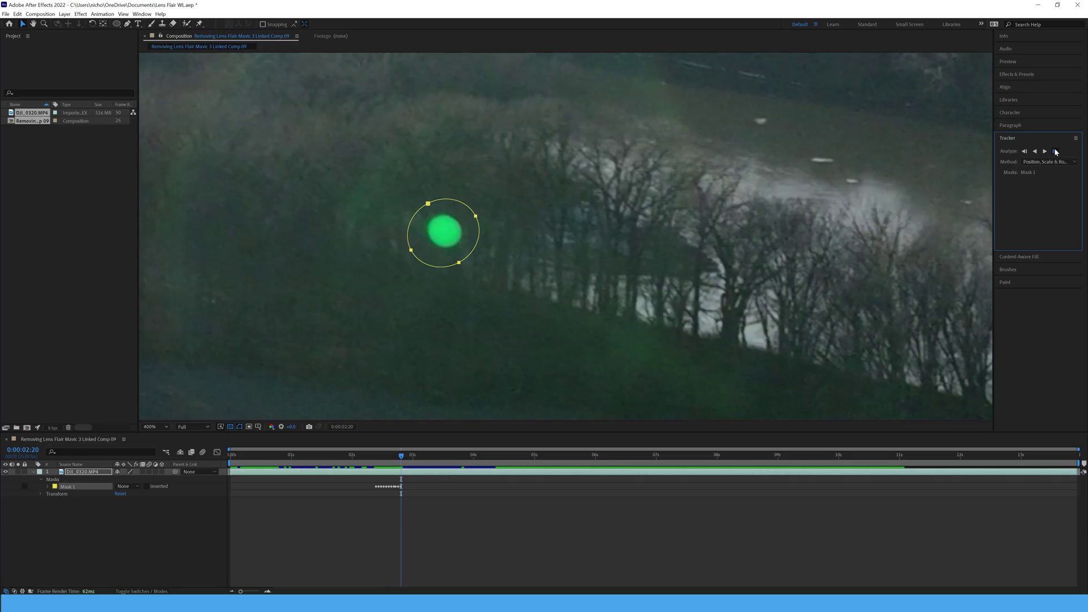
click(1045, 151)
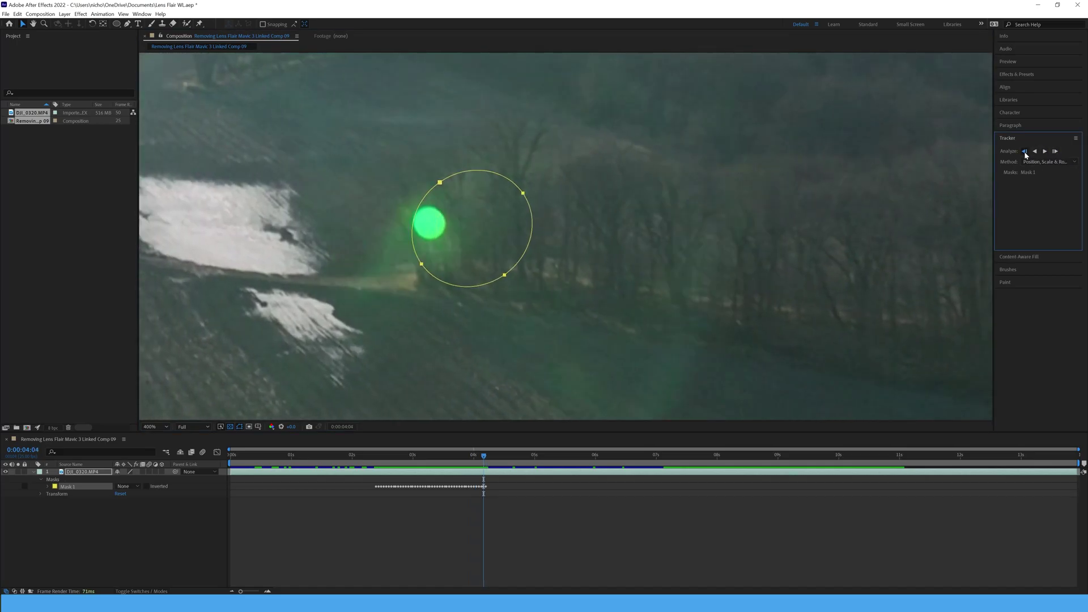
click(447, 224)
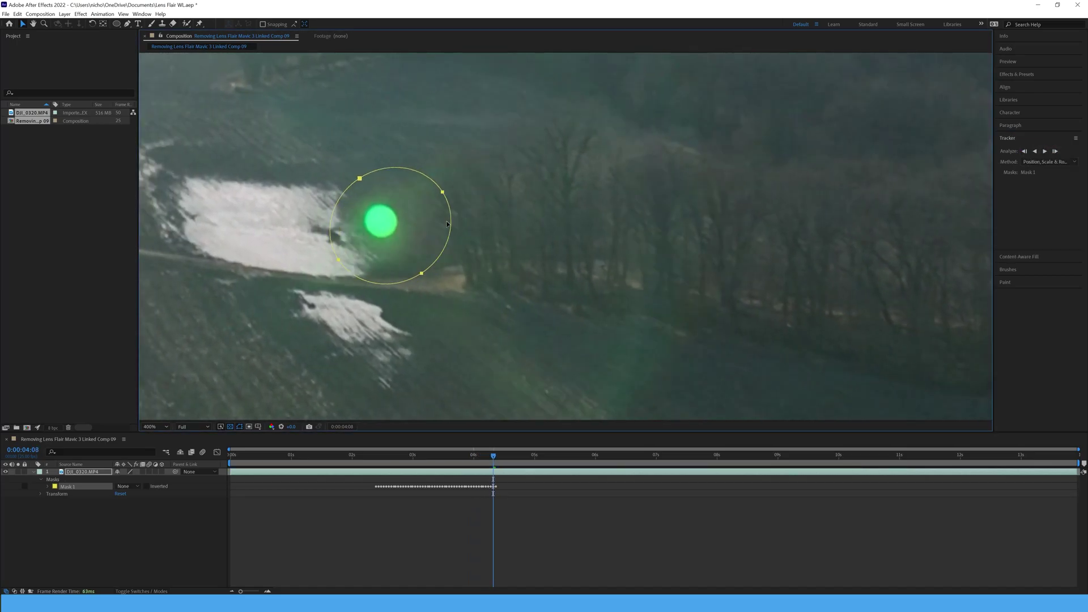
- Track Mask 1 backward from 2:21, end the work area at 5 seconds, and track forward again
key(shift+slash)
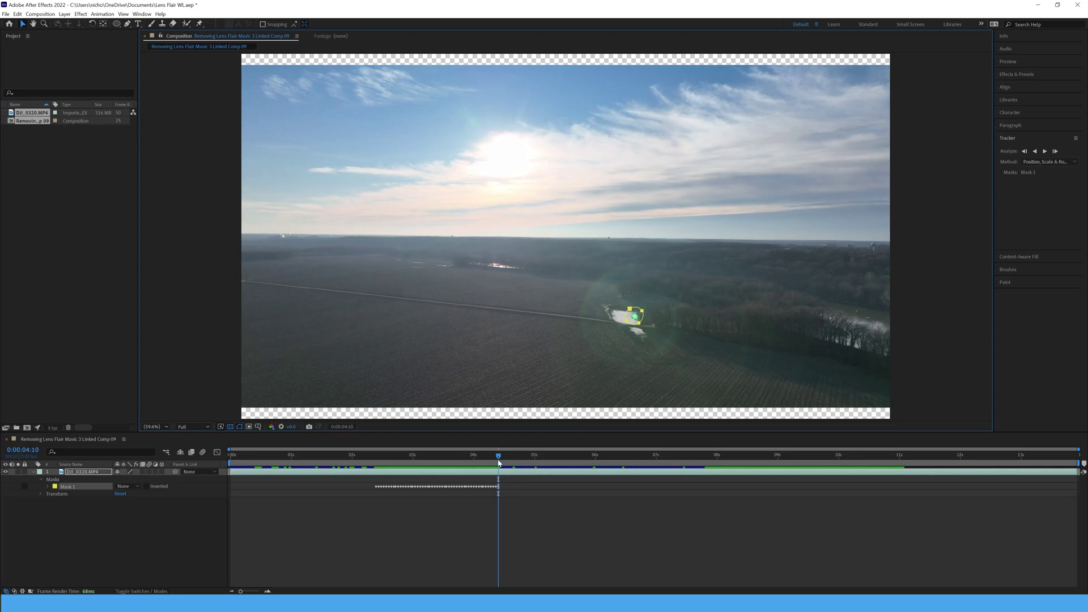
drag(498, 463, 374, 485)
scroll(515, 163, up, 6)
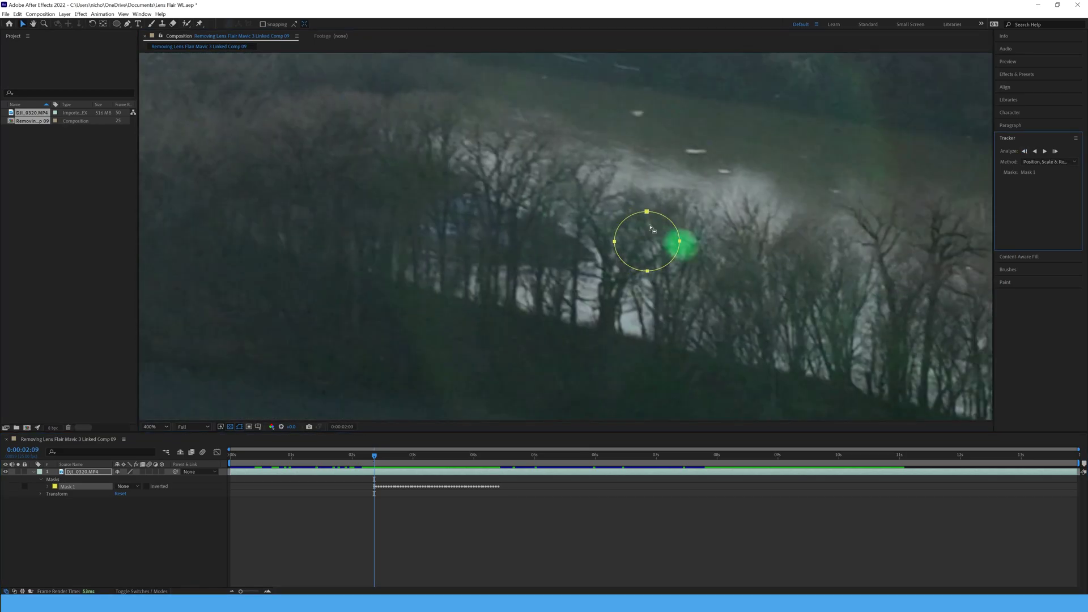
click(1035, 151)
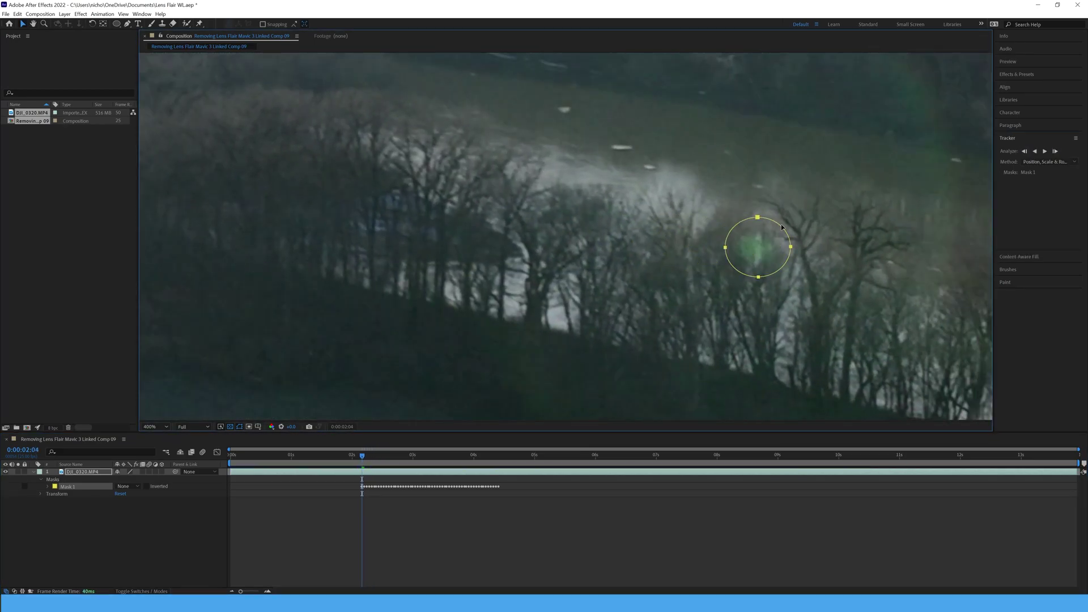
drag(1075, 463, 534, 463)
click(1044, 151)
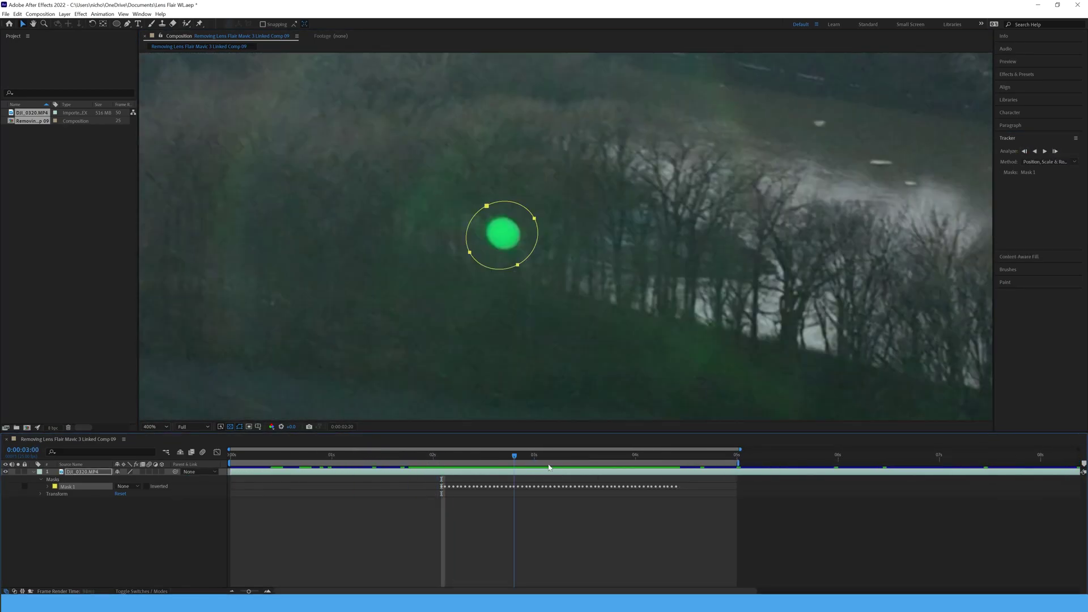
scroll(919, 232, down, 2)
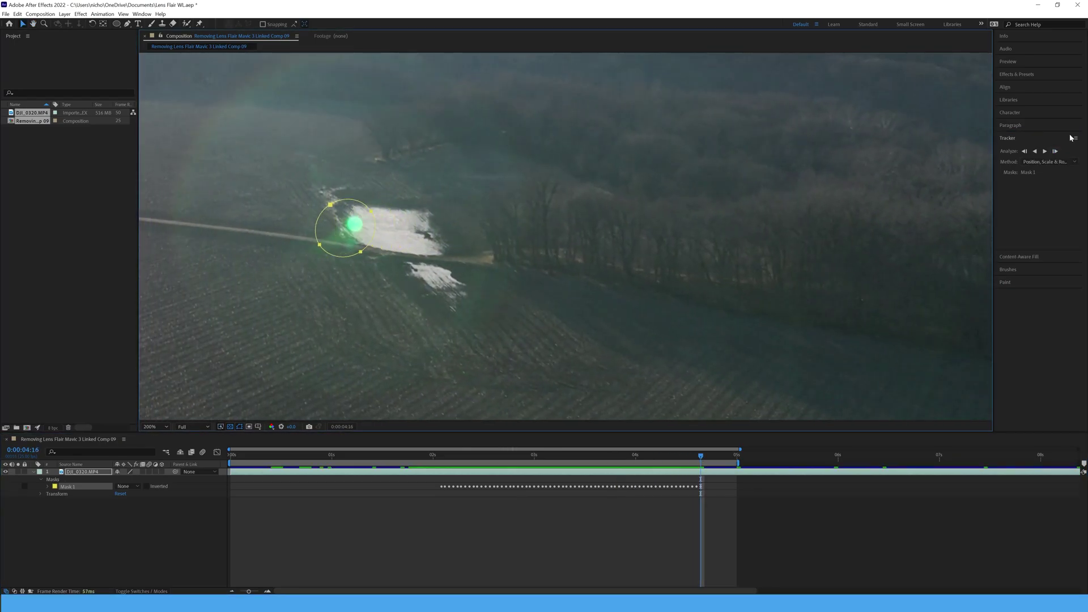
- Step-track Mask 1 forward, nudging it back onto the flare dot, then track through the clip's remainder
click(1056, 152)
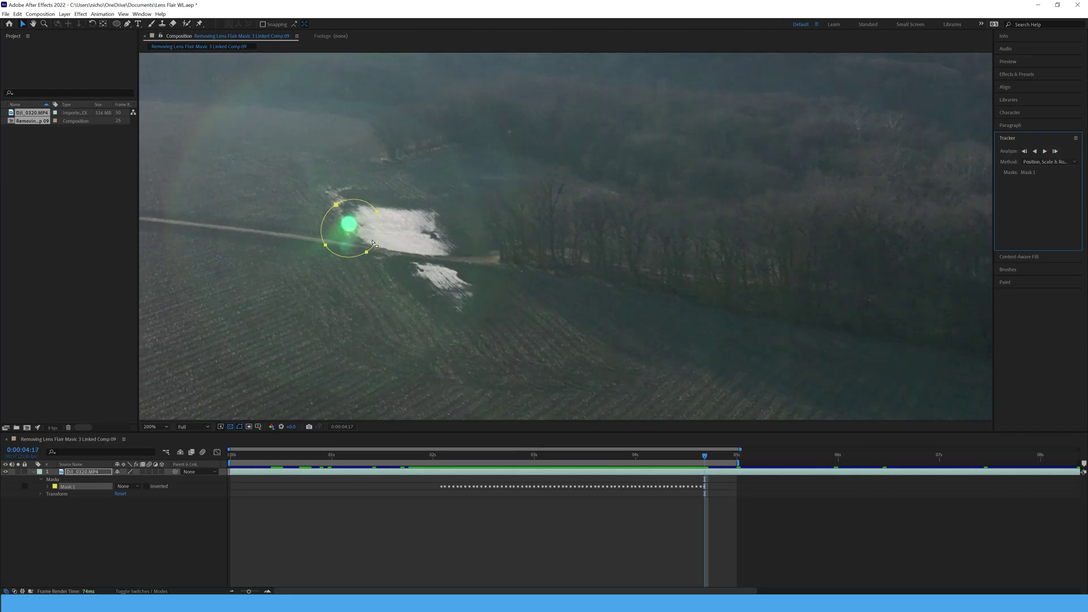
drag(377, 242, 367, 247)
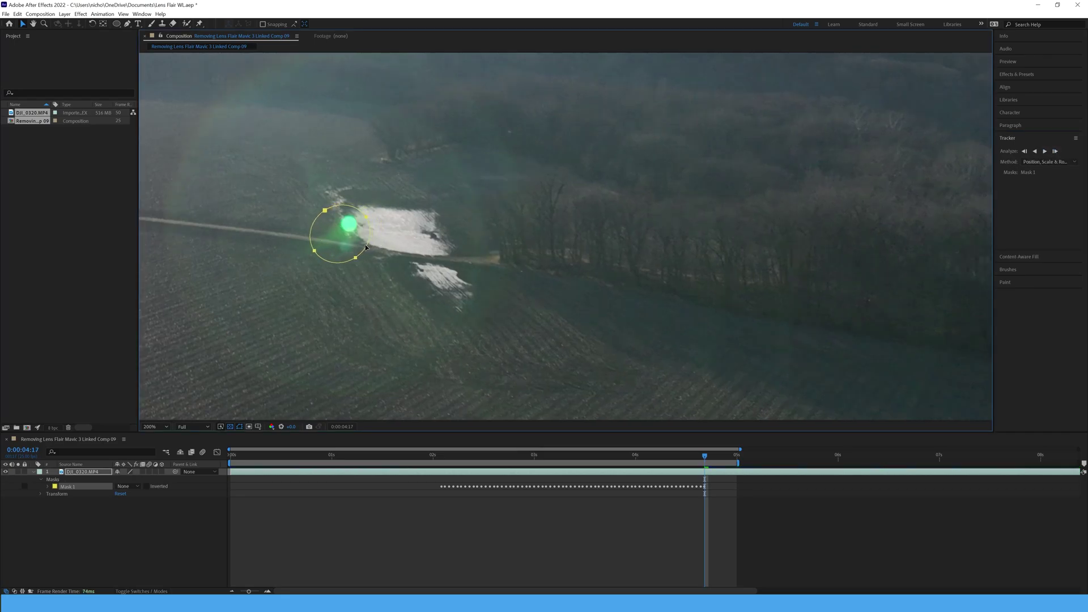
click(1055, 151)
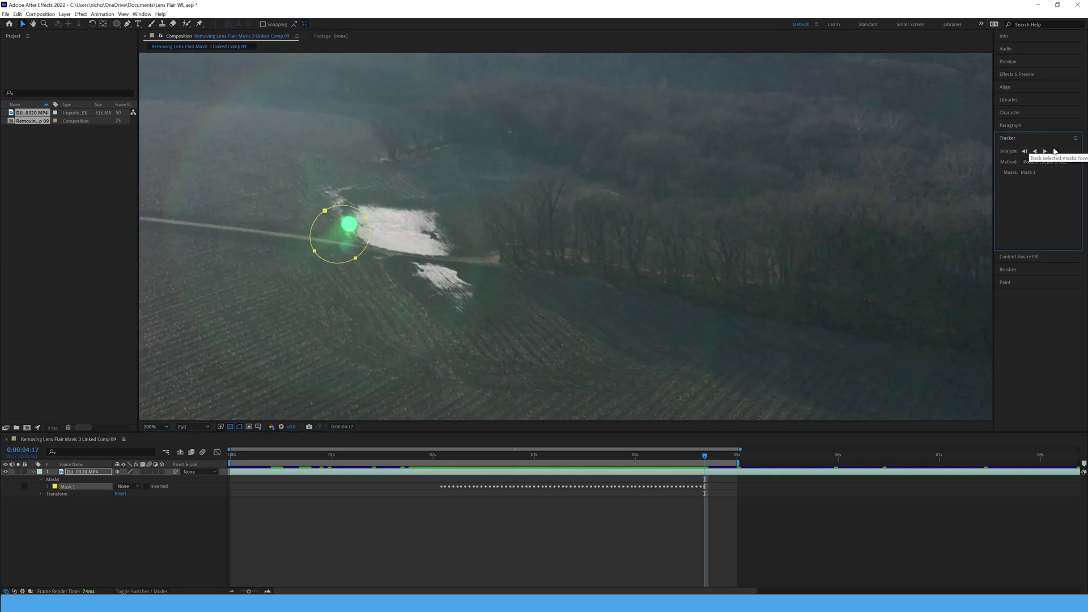
click(1055, 151)
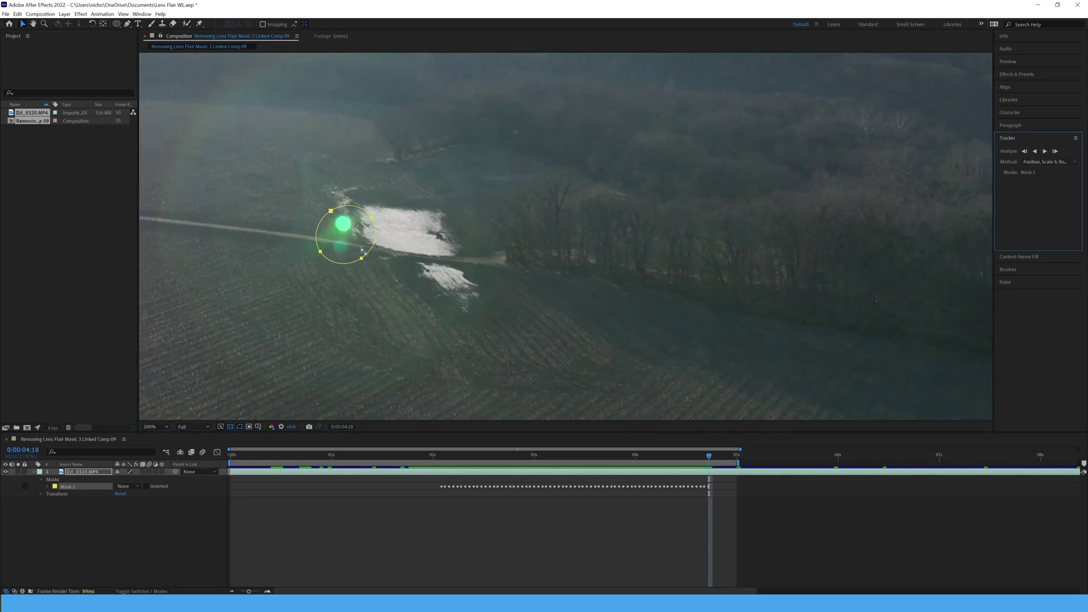
drag(373, 250, 359, 251)
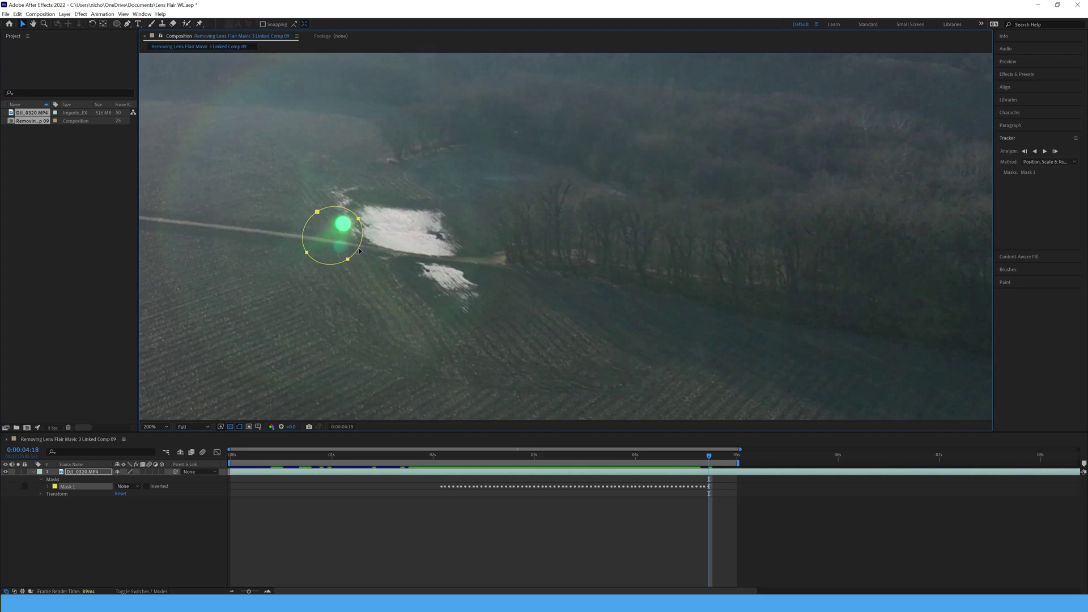
click(1055, 152)
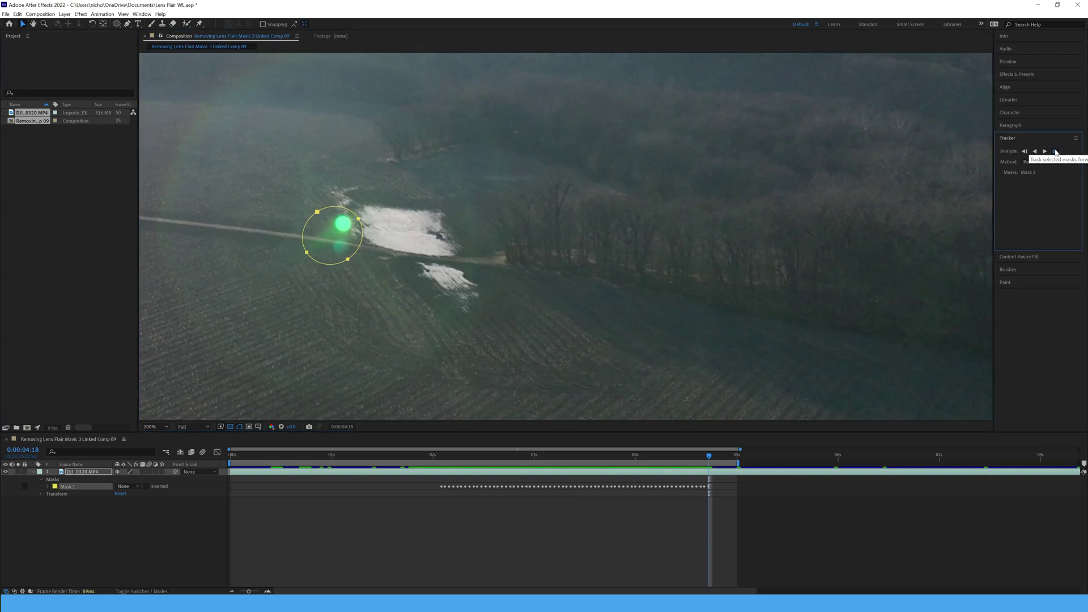
click(1054, 151)
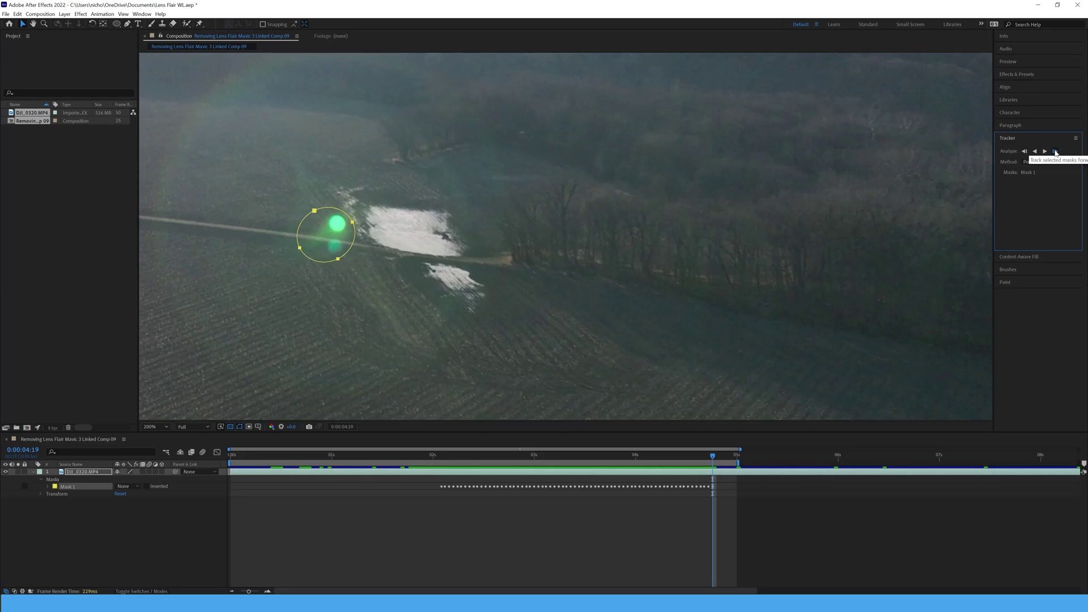
click(1054, 152)
click(1044, 151)
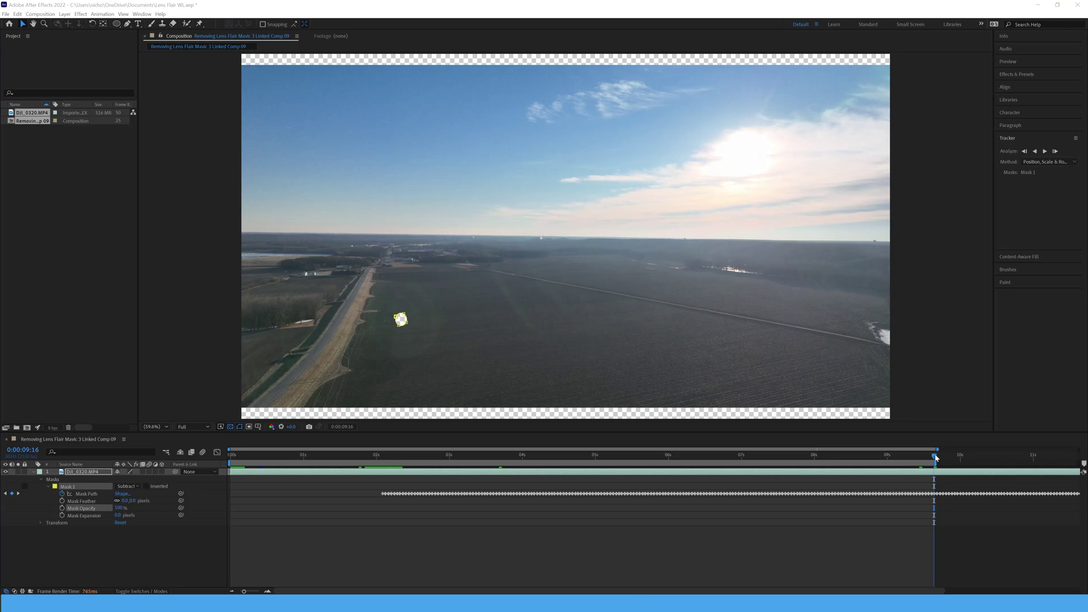
- Scrub back through the clip to check the tracked mask, ending at 0:00:02:02
drag(936, 458, 339, 457)
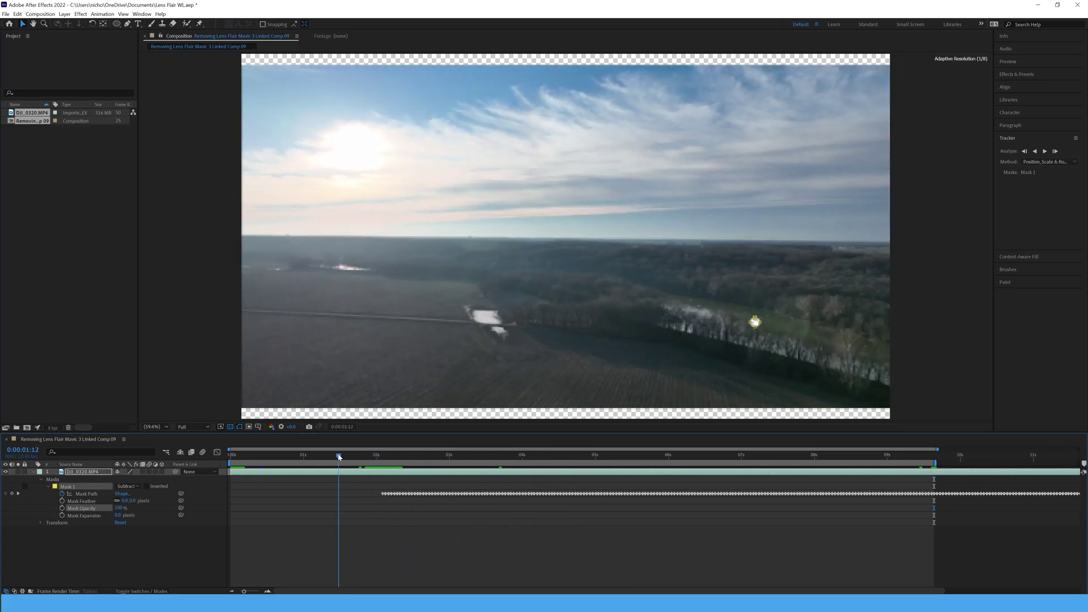
click(339, 456)
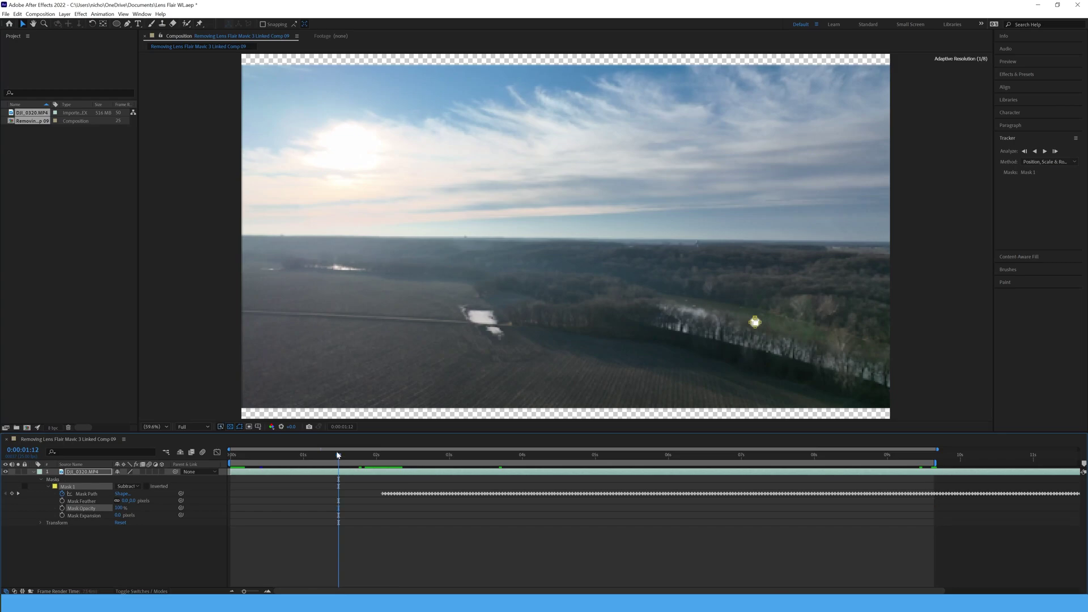
drag(351, 457, 383, 456)
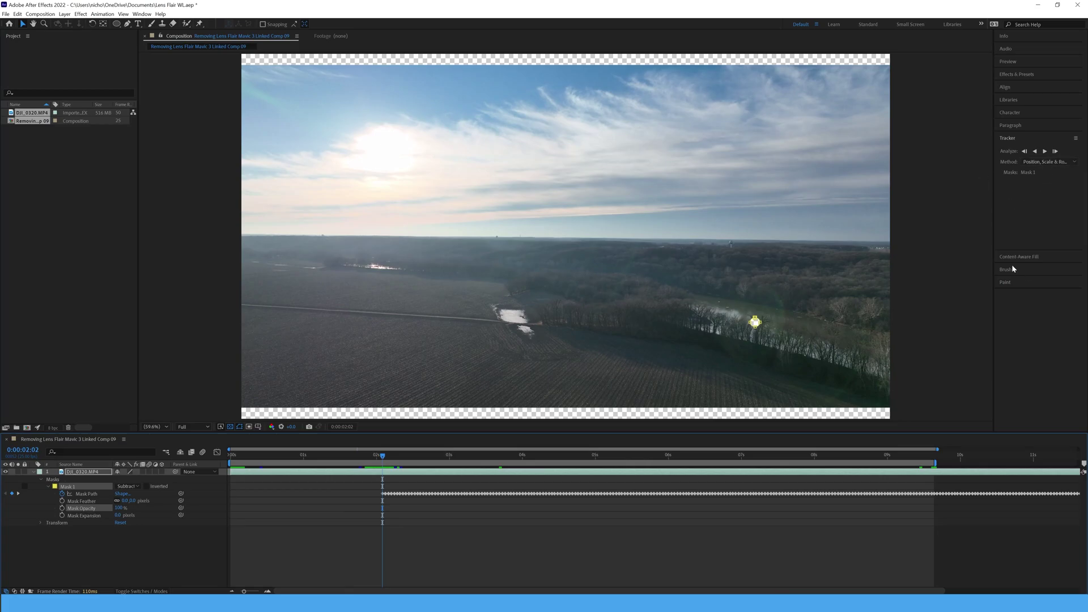
- Generate a Content-Aware Fill layer using the Object fill method over the work area
click(997, 257)
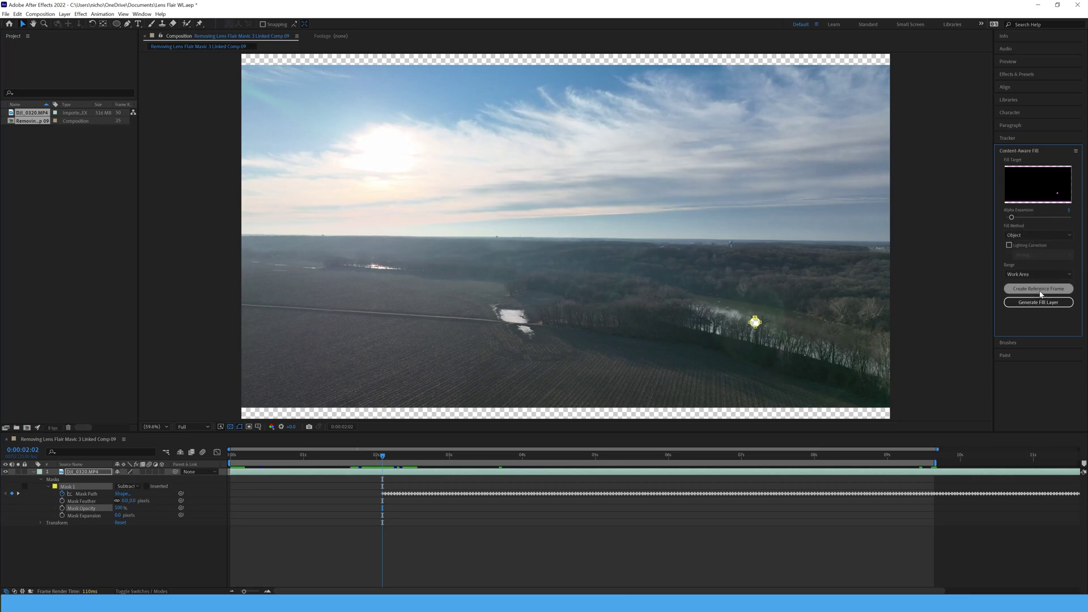
click(1032, 233)
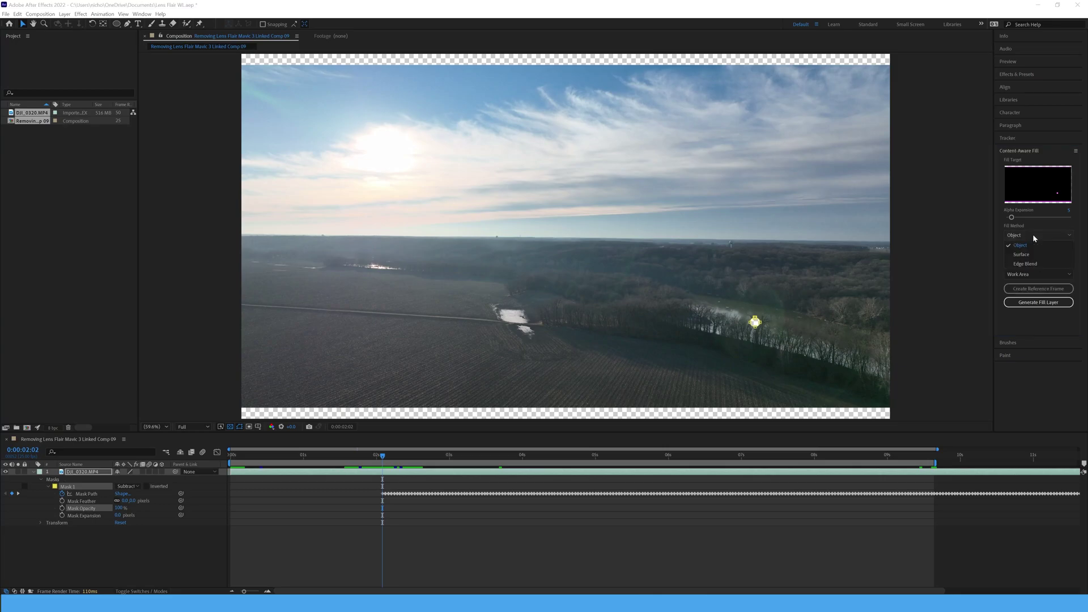
click(1032, 233)
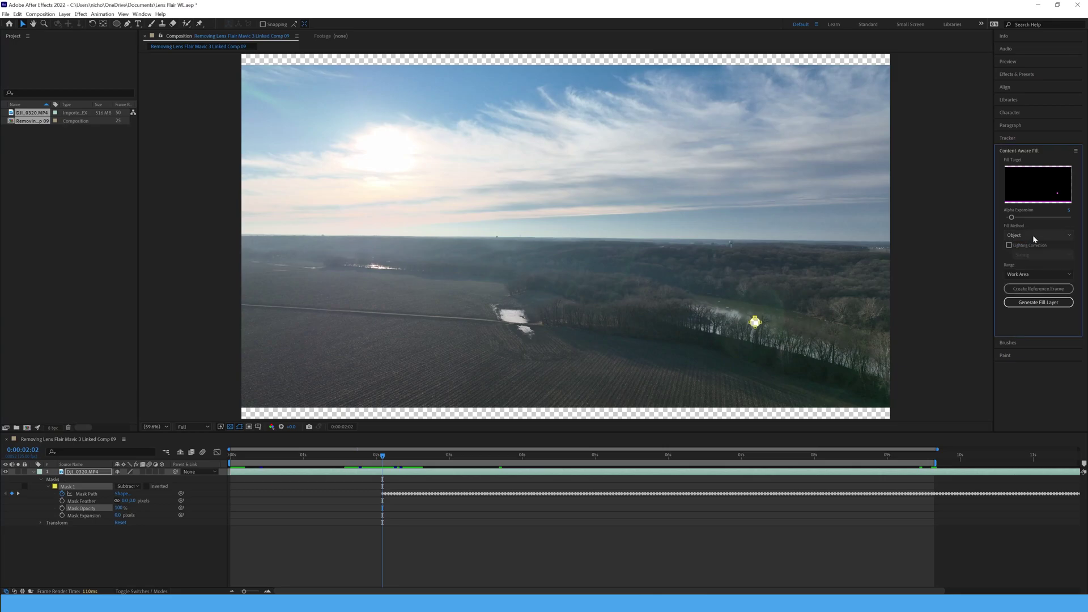
click(1039, 303)
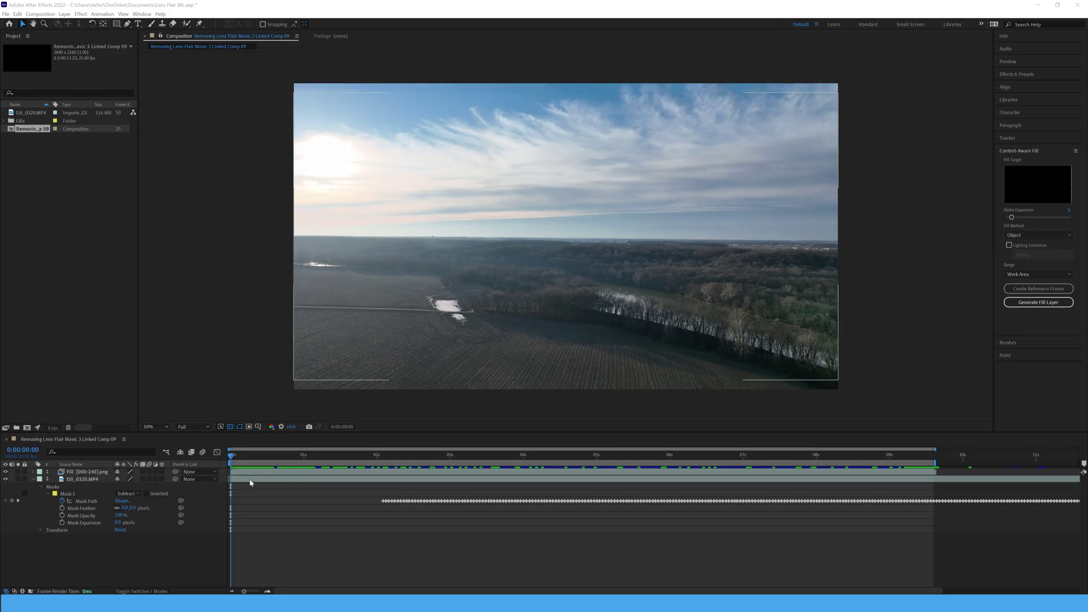
- Play a preview of the filled drone clip, then stop it to confirm the flare is gone
click(262, 547)
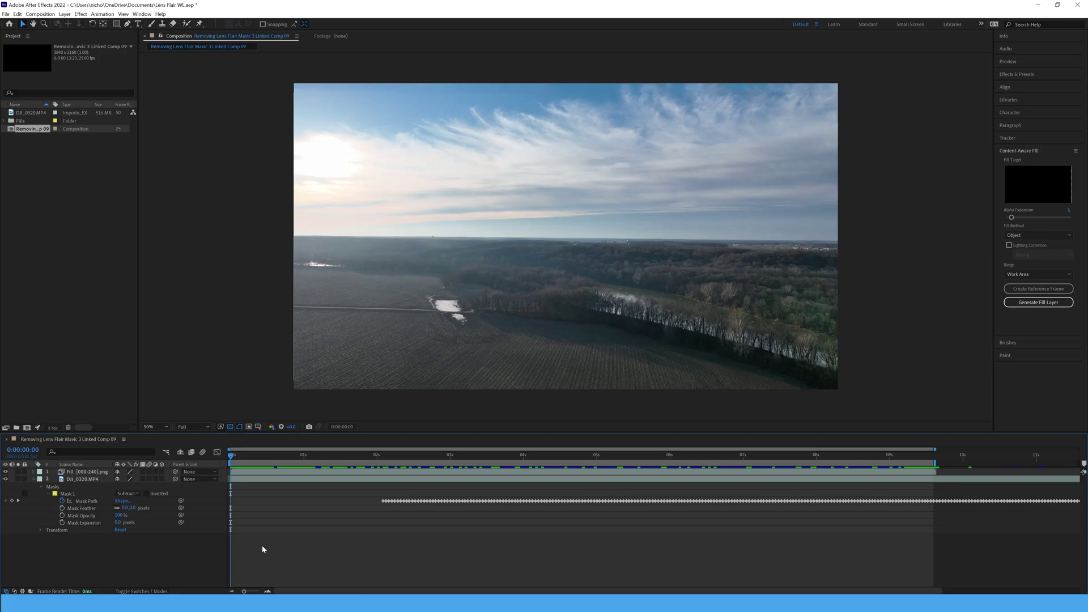
key(space)
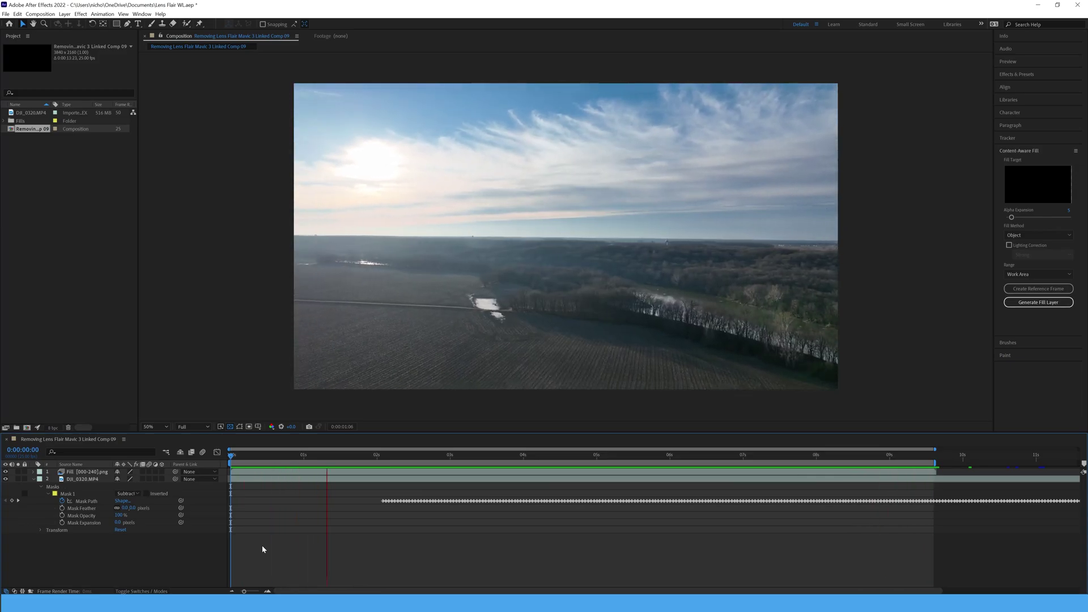
key(space)
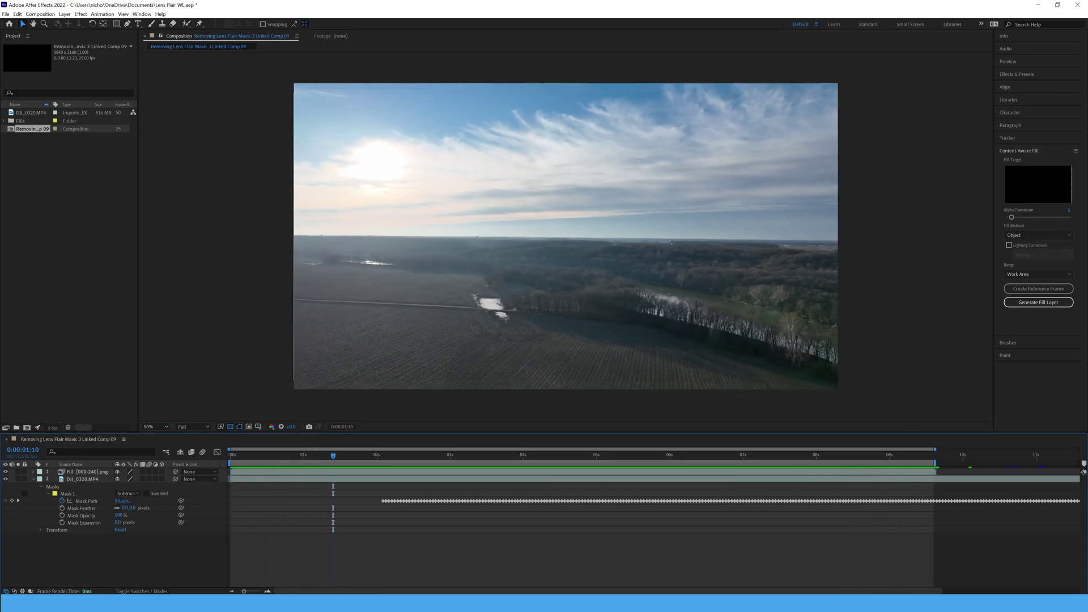